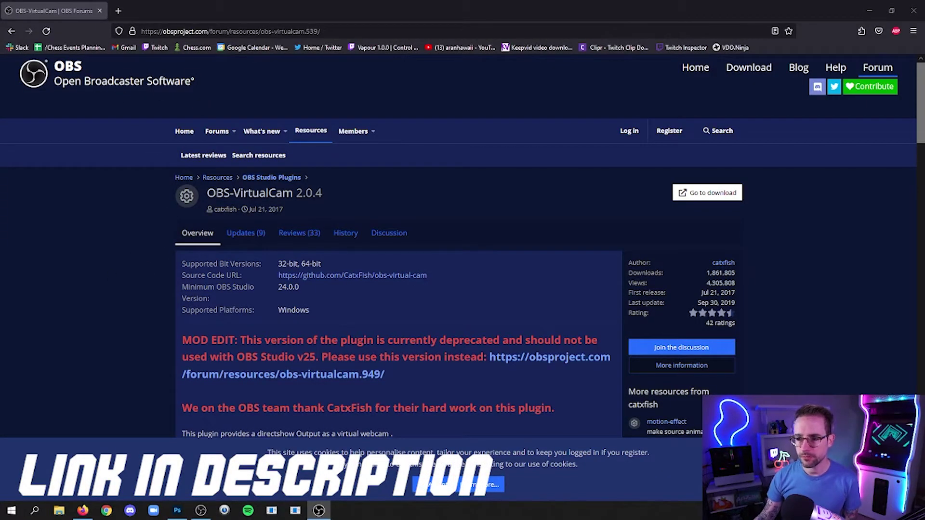
Highlight the OBS-VirtualCam title, then the red MOD EDIT deprecation notice up to the newer version link.
left_click_drag(207, 193, 293, 193)
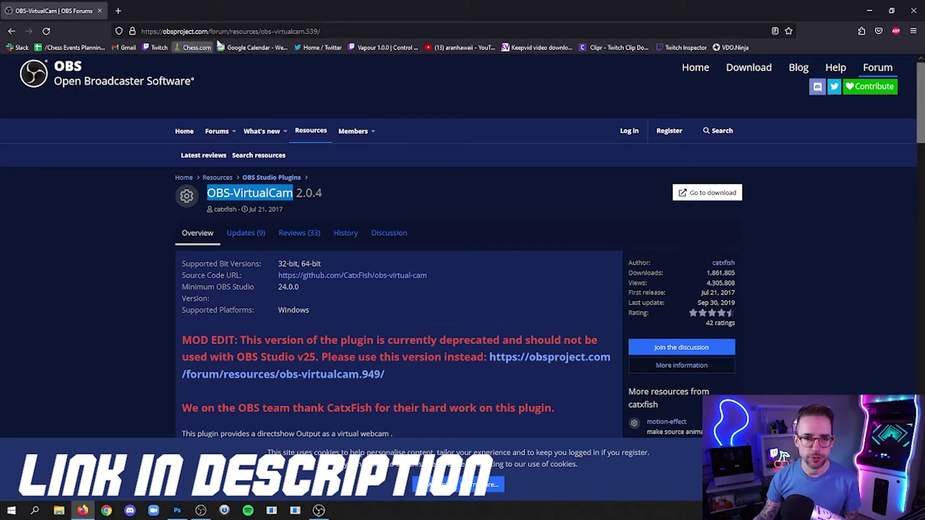
left_click(112, 268)
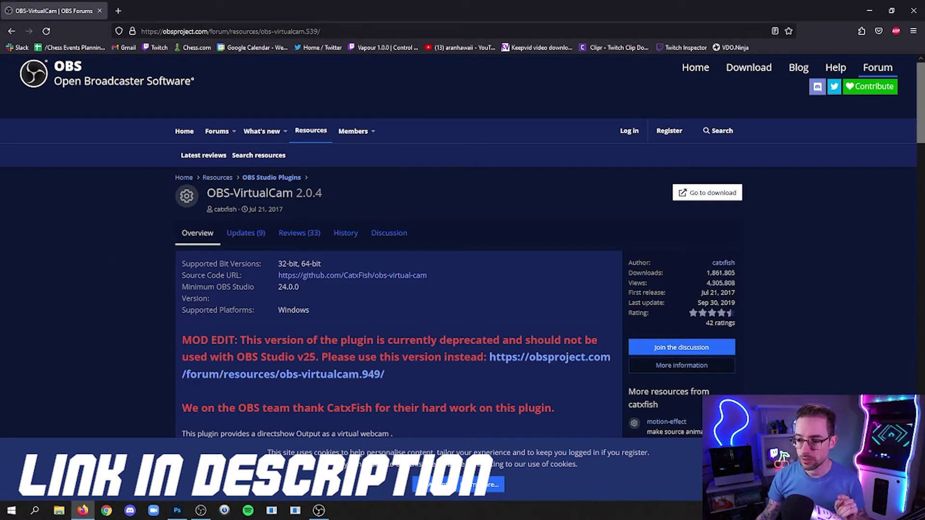
left_click_drag(182, 340, 400, 340)
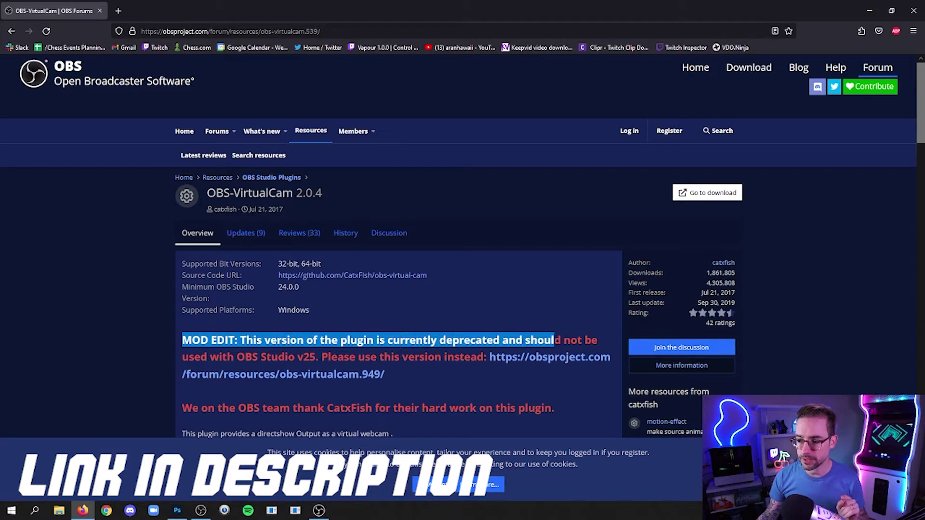
left_click_drag(592, 340, 285, 357)
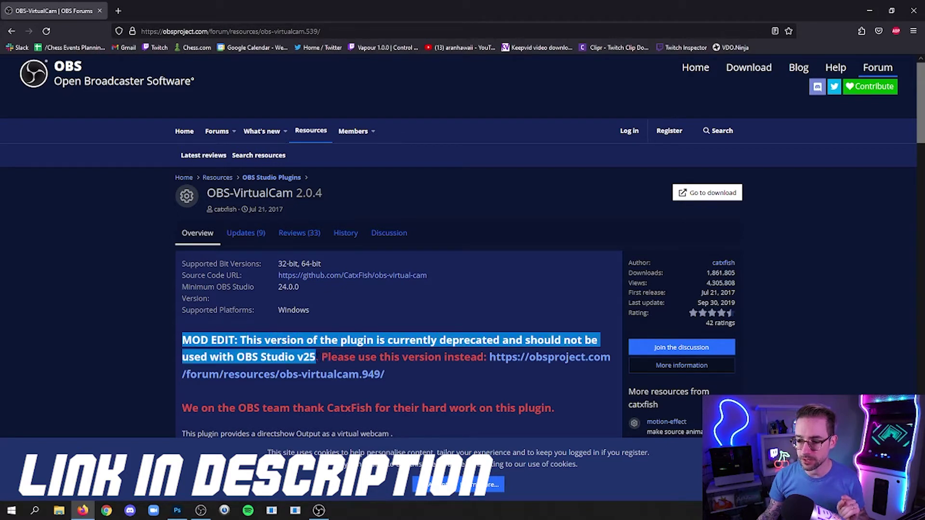
left_click_drag(316, 357, 470, 357)
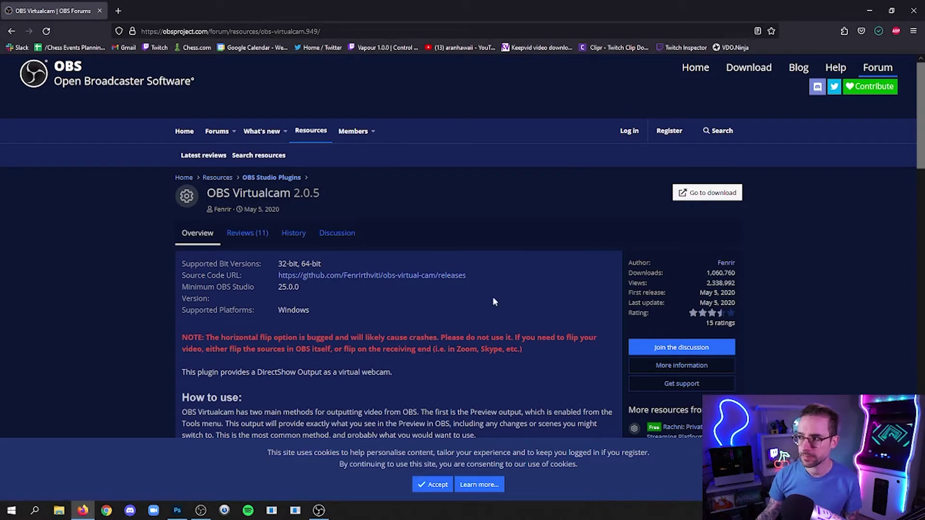
Launch the downloaded OBS Virtualcam 2.0.5 installer from the browser's Downloads panel.
left_click(878, 31)
left_click(792, 62)
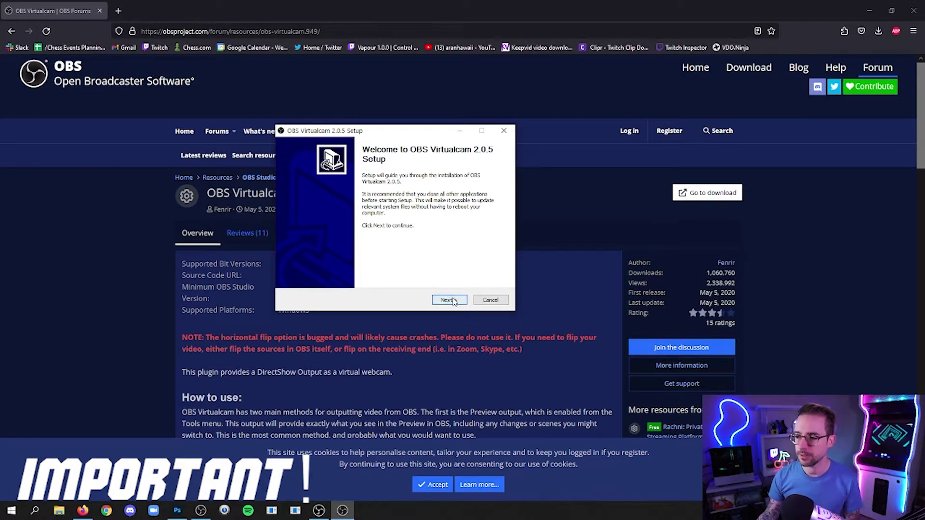
Install OBS Virtualcam 2.0.5 in the default folder with 4 virtual cameras, then finish setup.
left_click(449, 300)
left_click(455, 301)
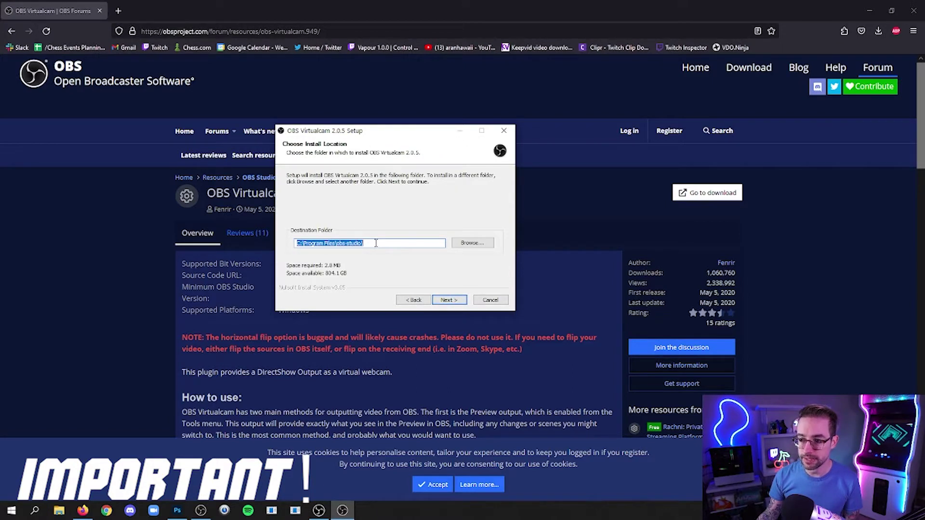
key("Return")
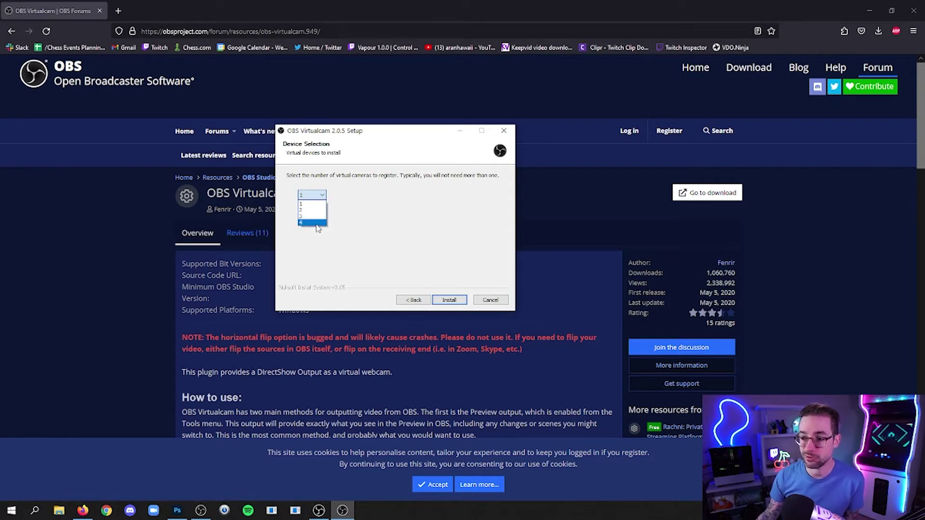
left_click(318, 223)
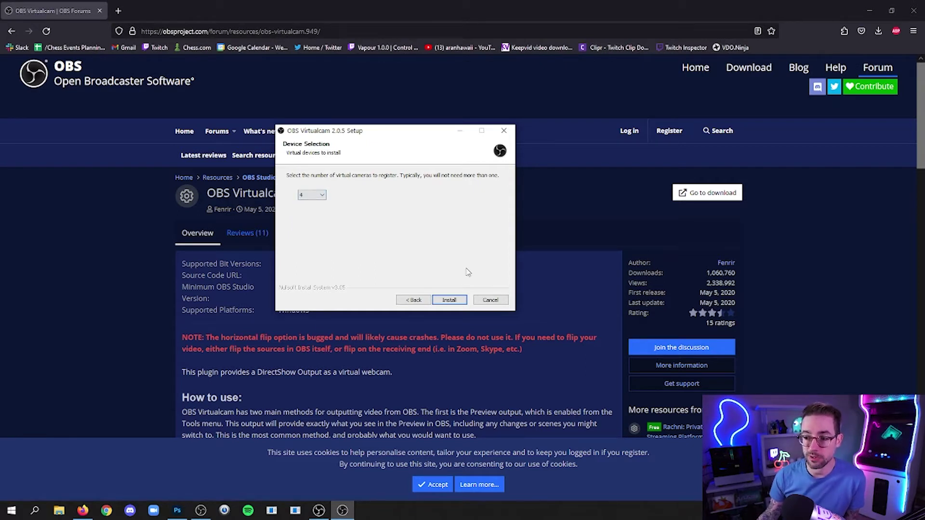
left_click(452, 301)
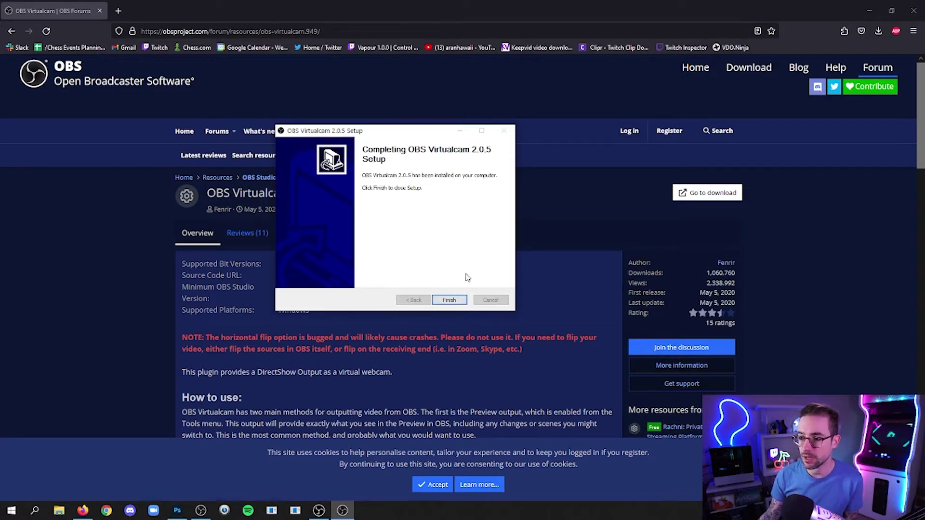
left_click(449, 300)
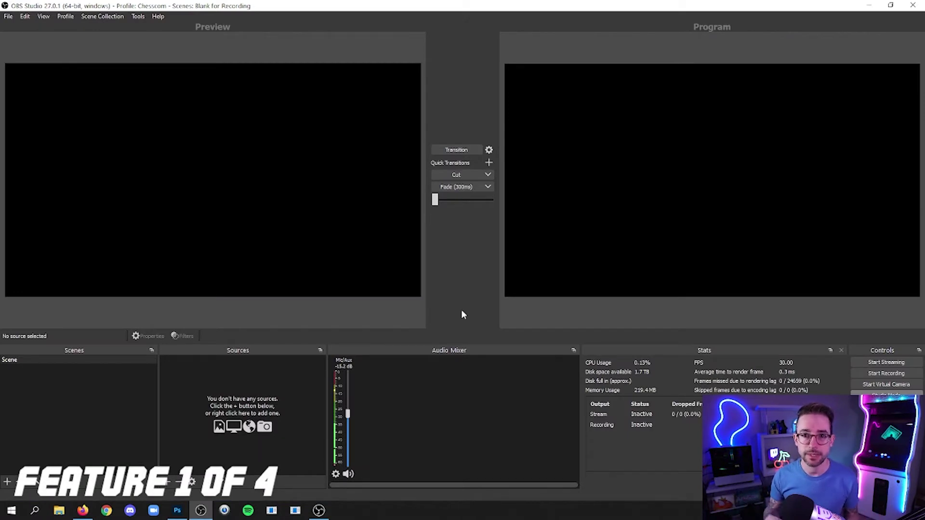
Add a Video Capture Device source using the Cam Link Pro HDMI-1 / Multiview camera.
left_click(166, 484)
left_click(207, 436)
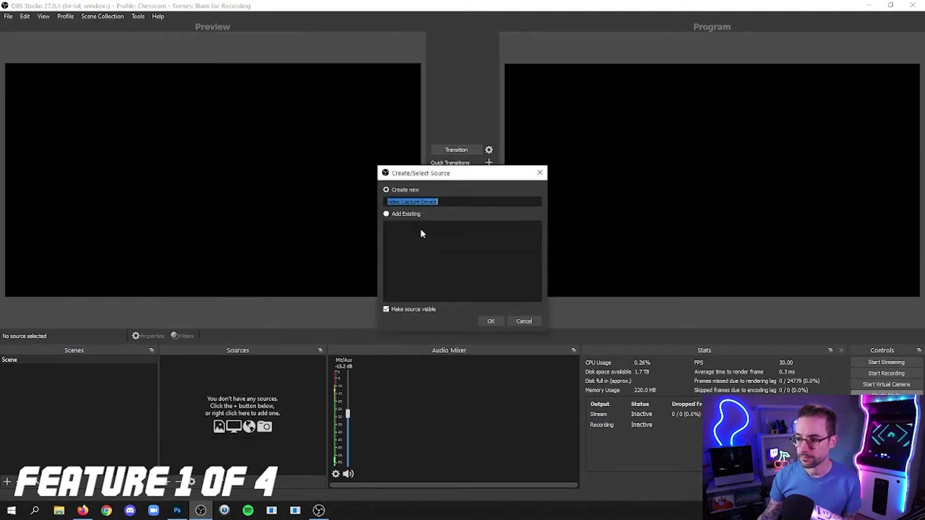
left_click(490, 320)
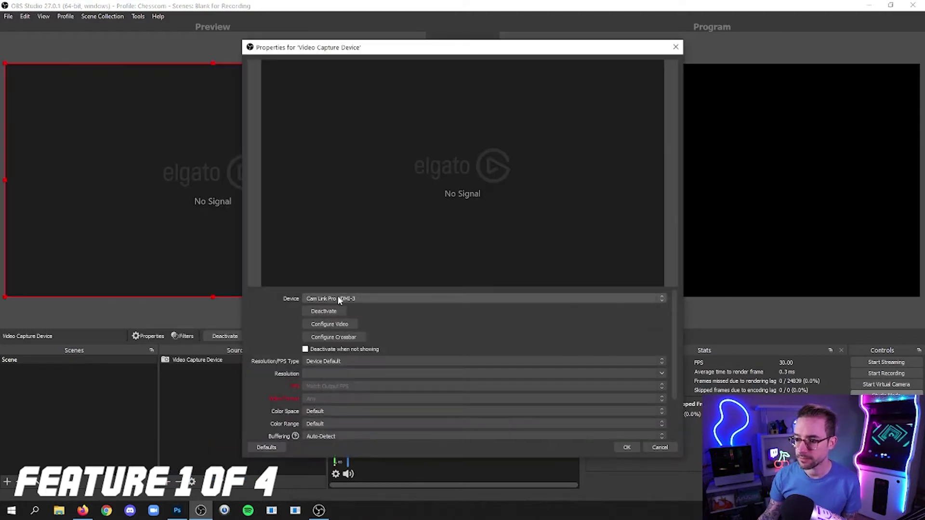
left_click(338, 298)
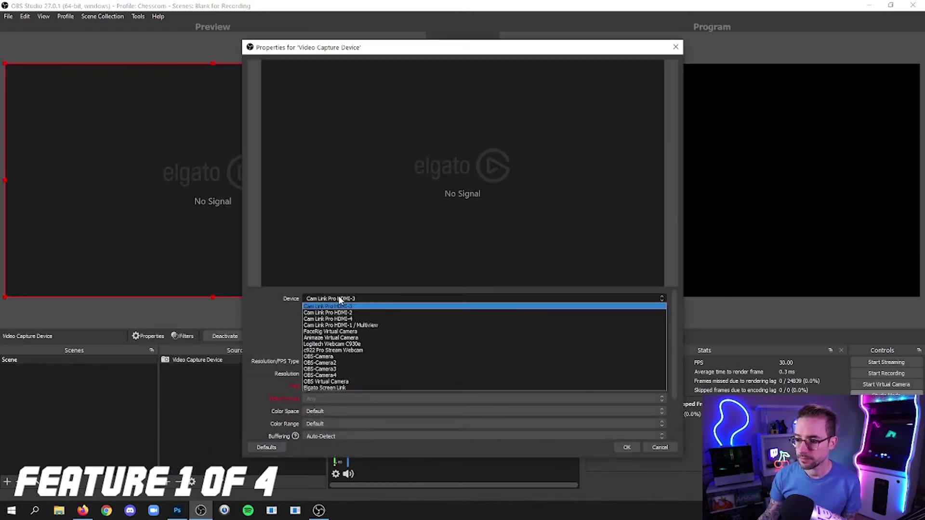
left_click(383, 325)
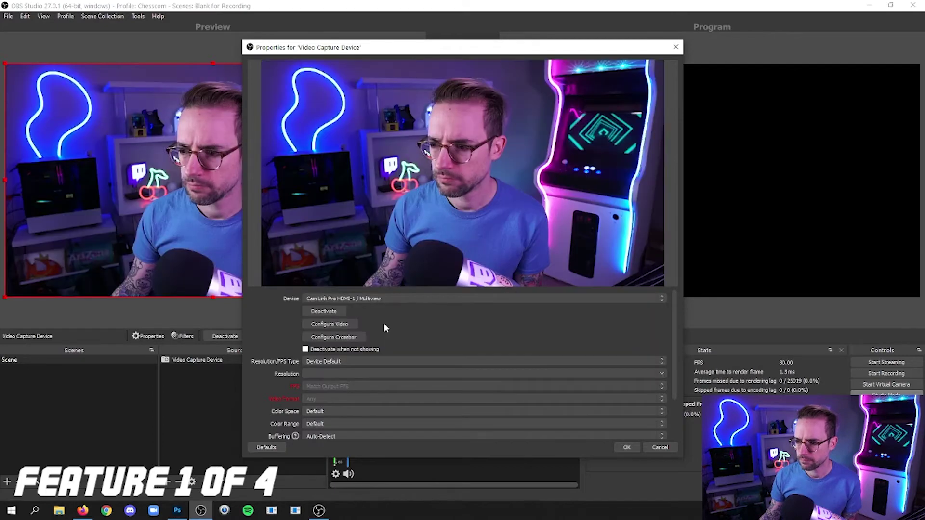
left_click(628, 448)
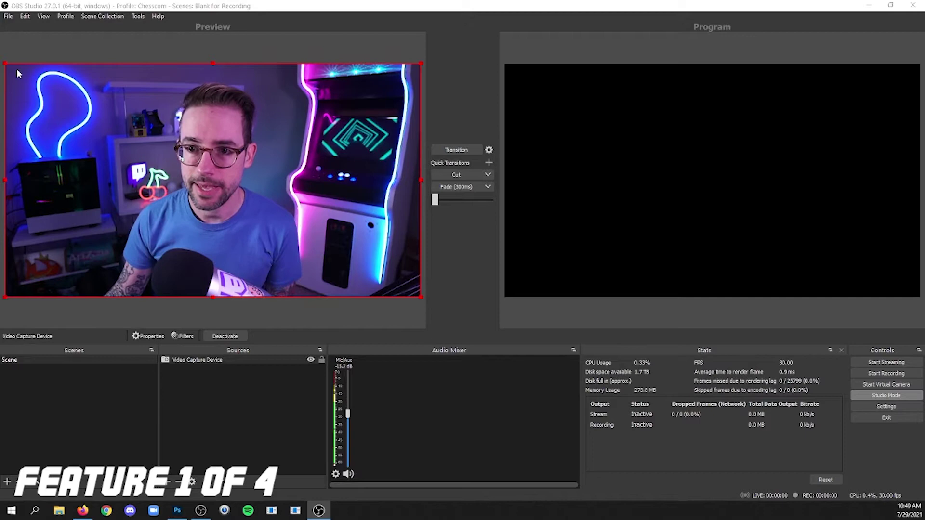
Shrink the webcam to a small frame near the preview centre.
left_click_drag(5, 63, 275, 212)
left_click_drag(367, 242, 343, 172)
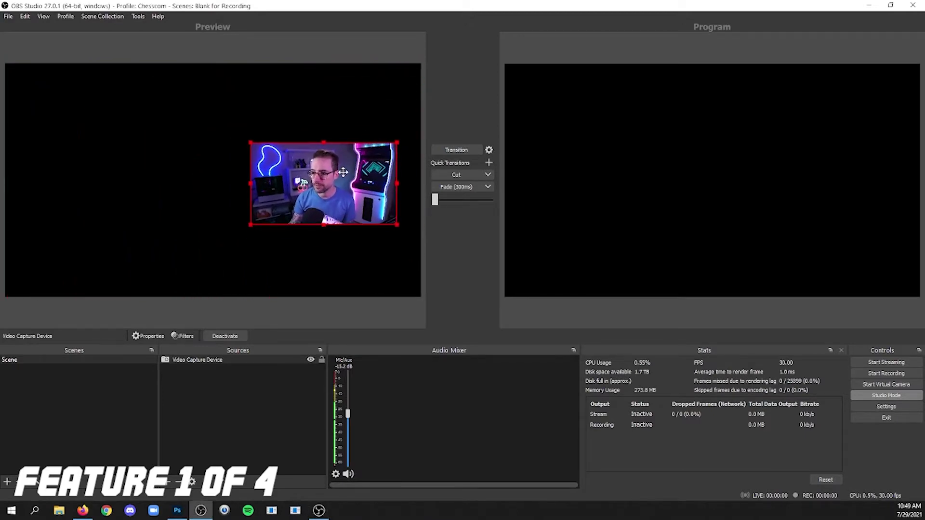
left_click(327, 260)
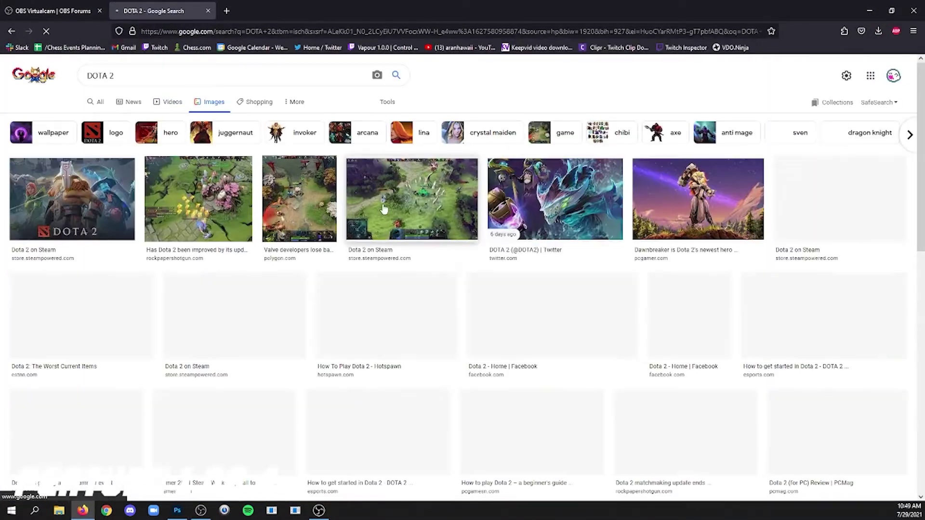
Add a locked Dota 2 gameplay image behind the webcam and fade the scene to Program.
left_click(384, 208)
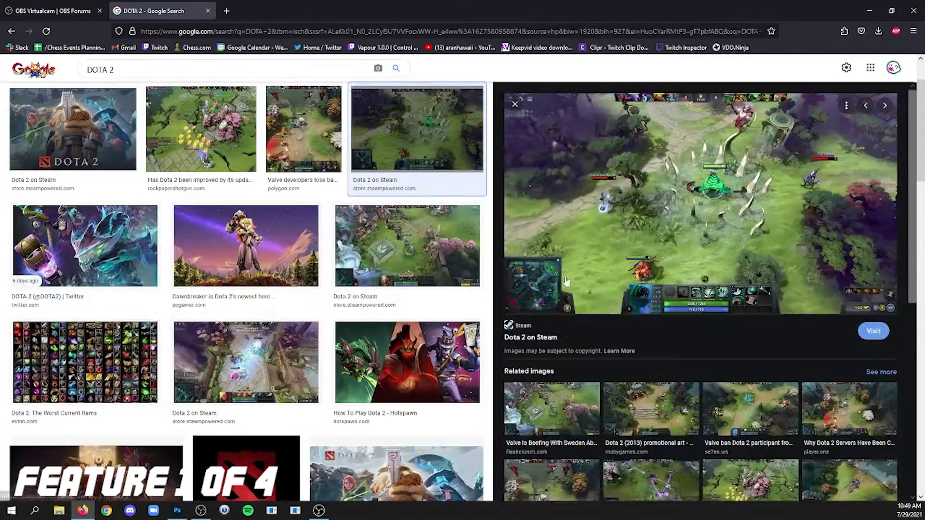
left_click(498, 326)
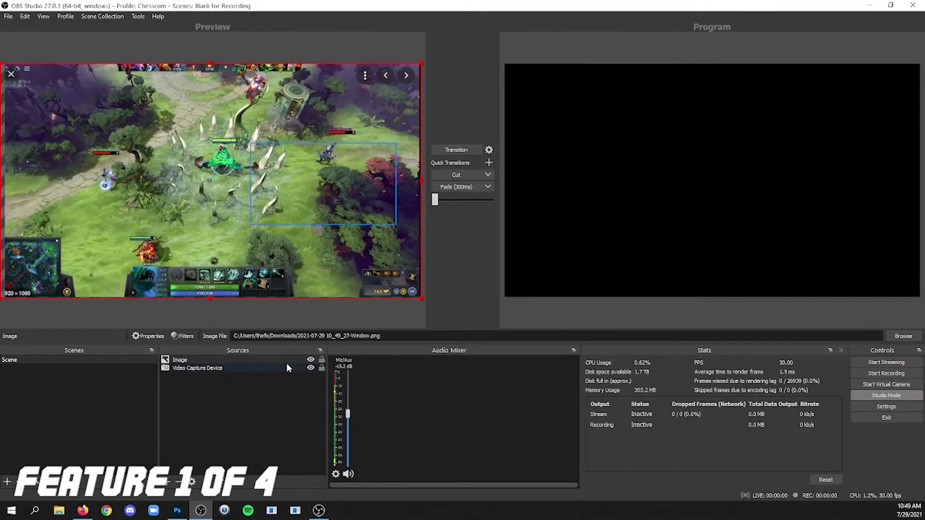
left_click_drag(285, 360, 284, 373)
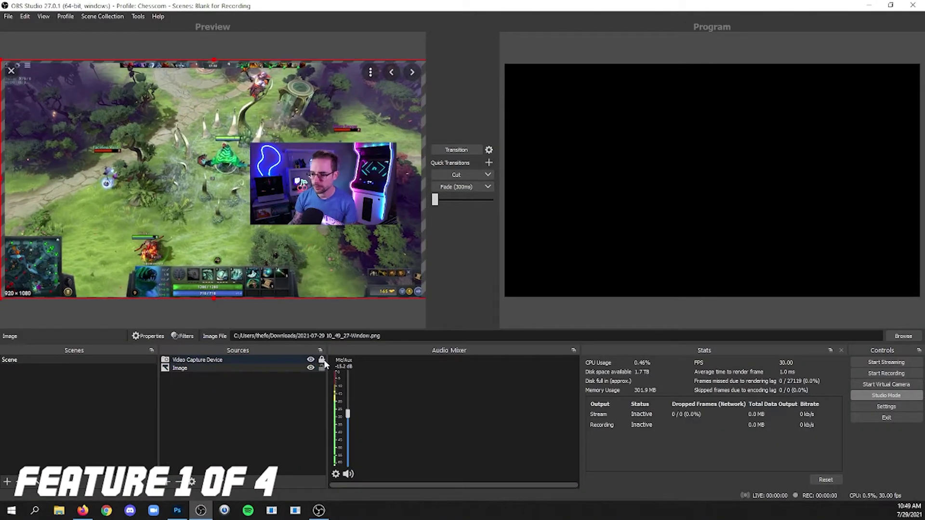
left_click(321, 367)
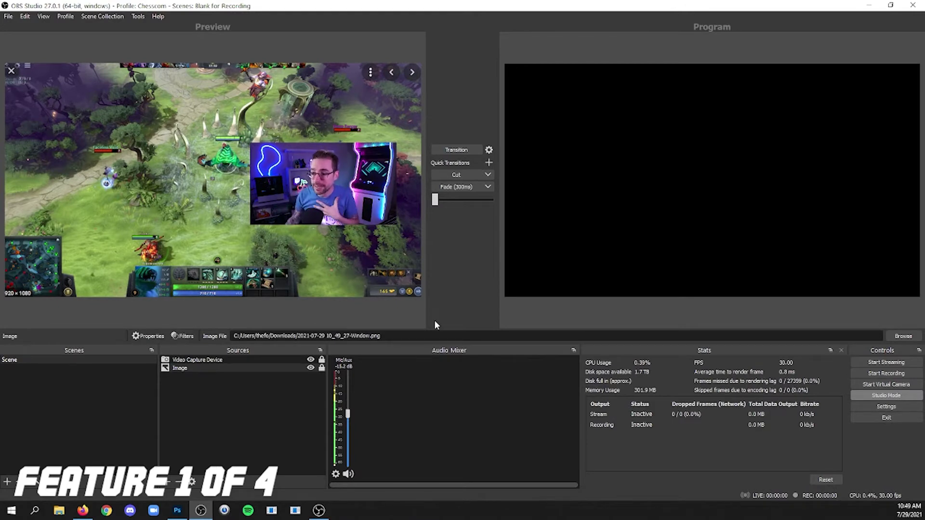
left_click(456, 190)
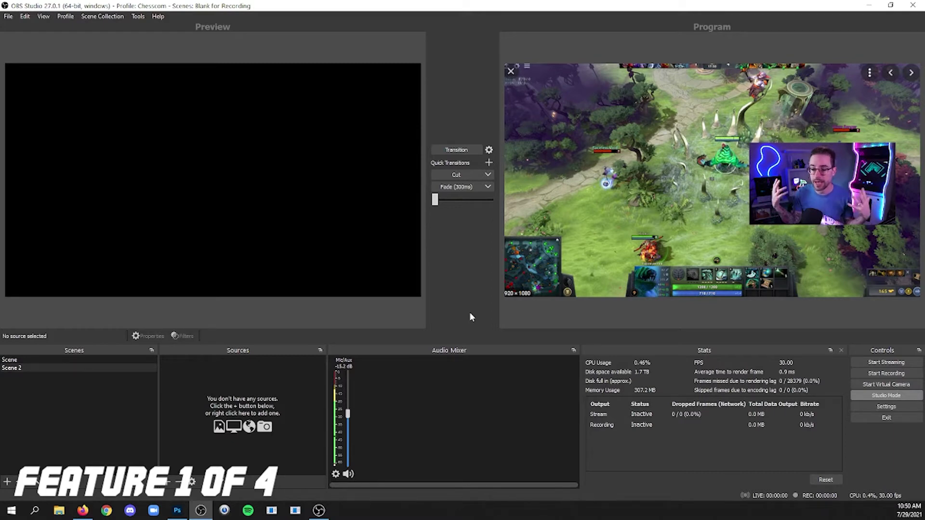
Add a VirtualCam filter to the webcam source in the game scene.
left_click(84, 360)
left_click(238, 360)
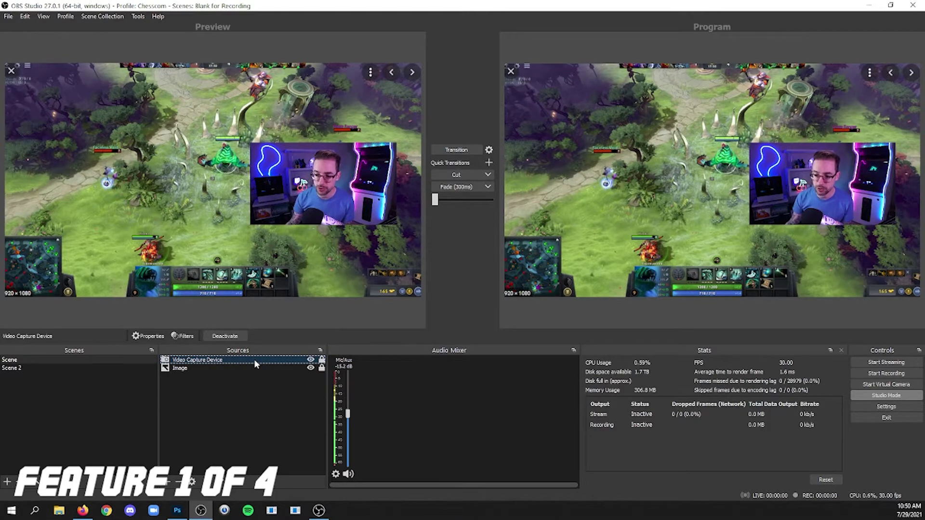
right_click(254, 360)
left_click(276, 343)
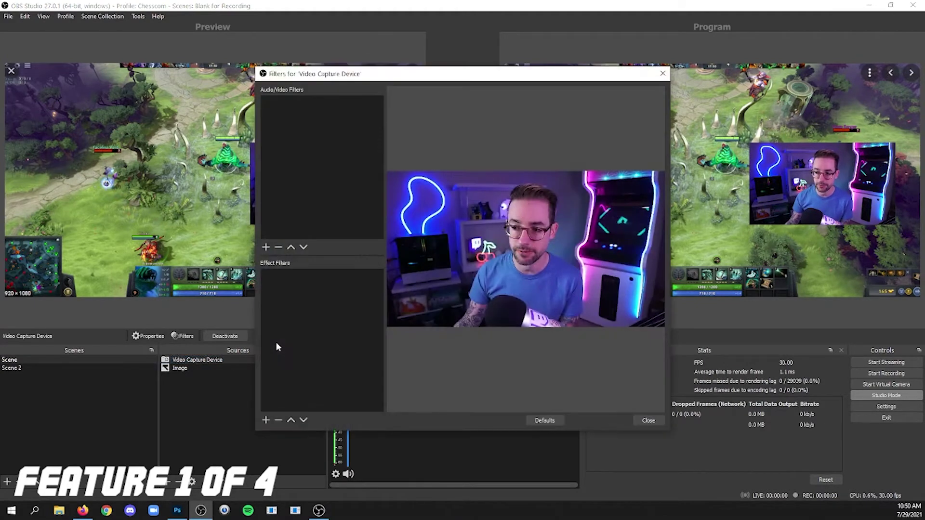
left_click(266, 420)
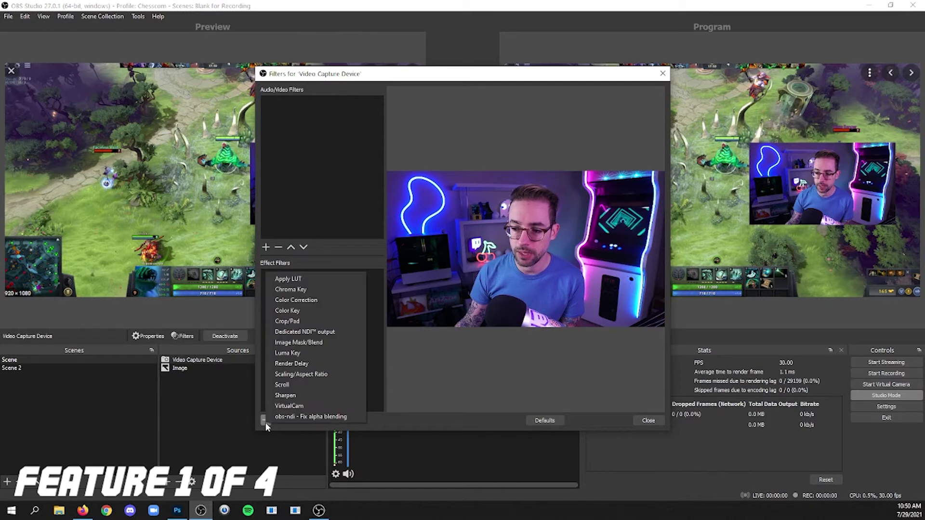
left_click(294, 407)
key("Return")
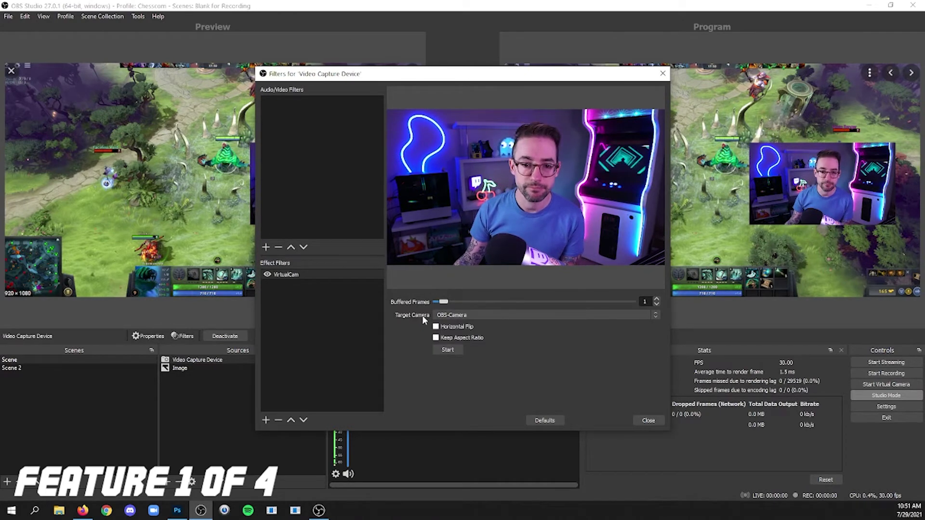
Target the VirtualCam filter at OBS-Camera3, start it, and close the filters window.
left_click(485, 316)
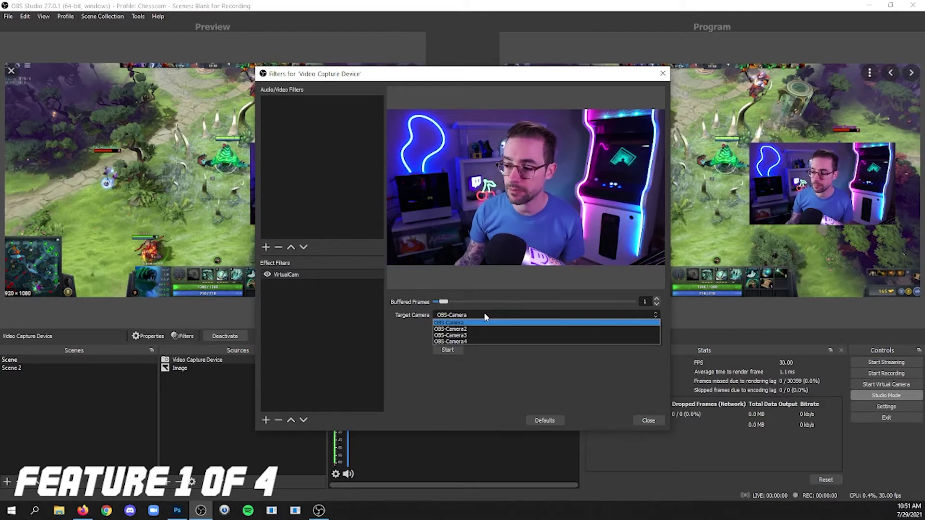
left_click(470, 336)
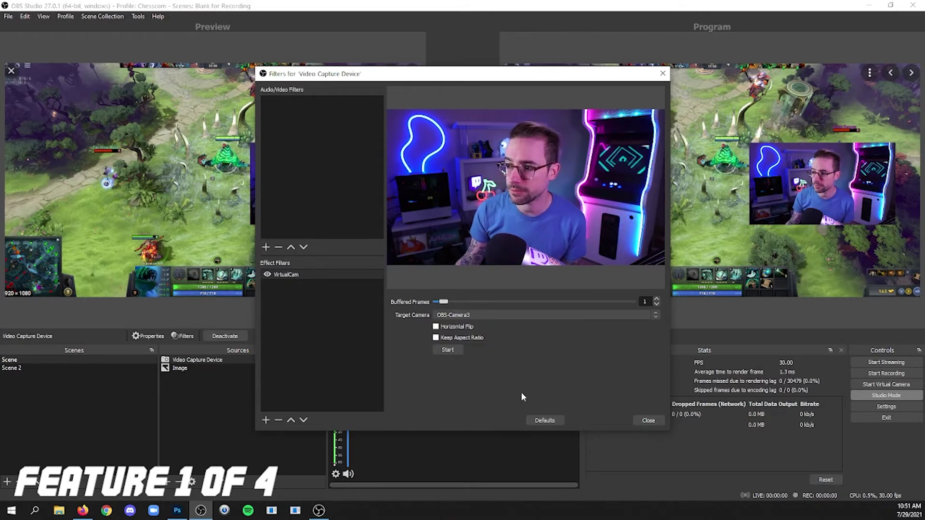
left_click(457, 351)
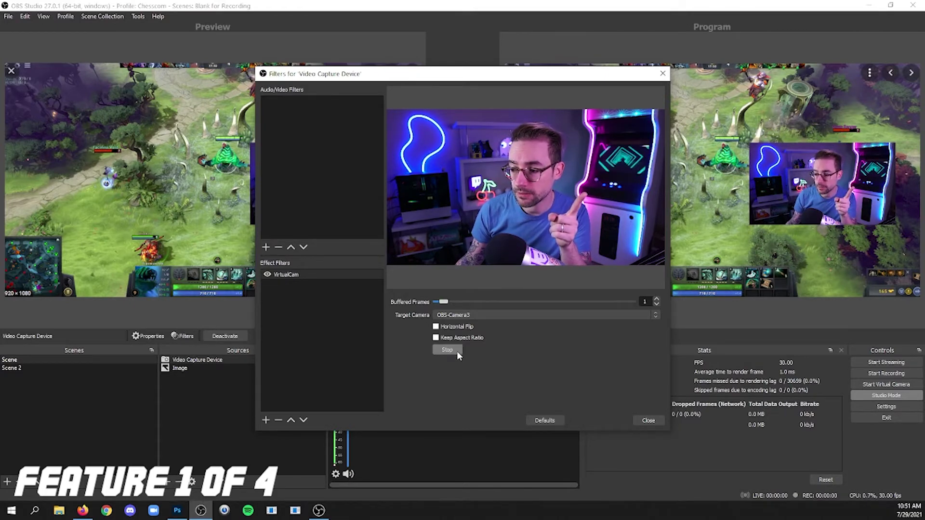
left_click(649, 421)
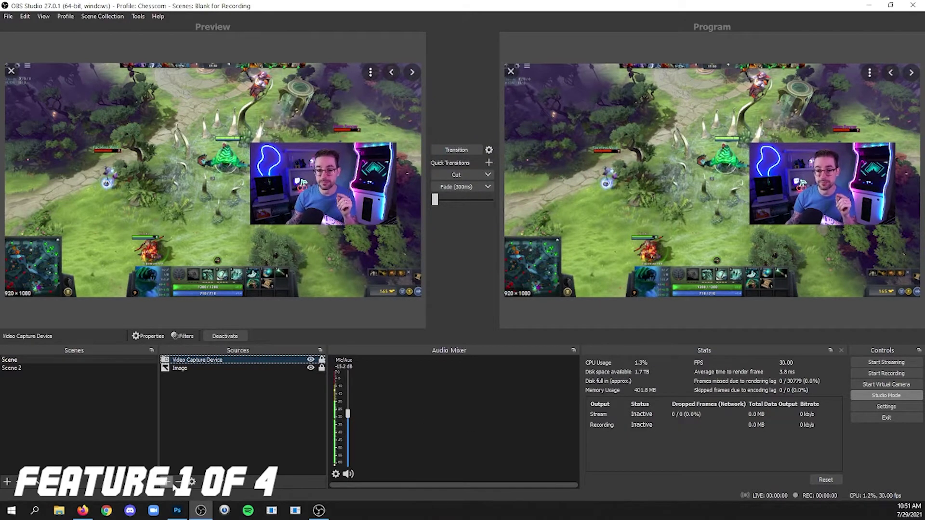
In the Zoom meeting, select OBS-Camera3 as the camera and start video.
left_click(153, 510)
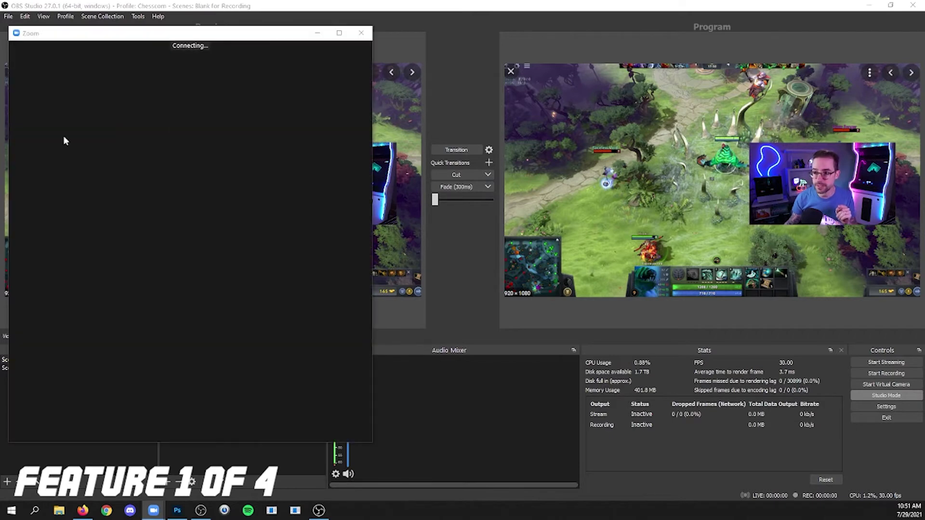
left_click_drag(289, 35, 338, 38)
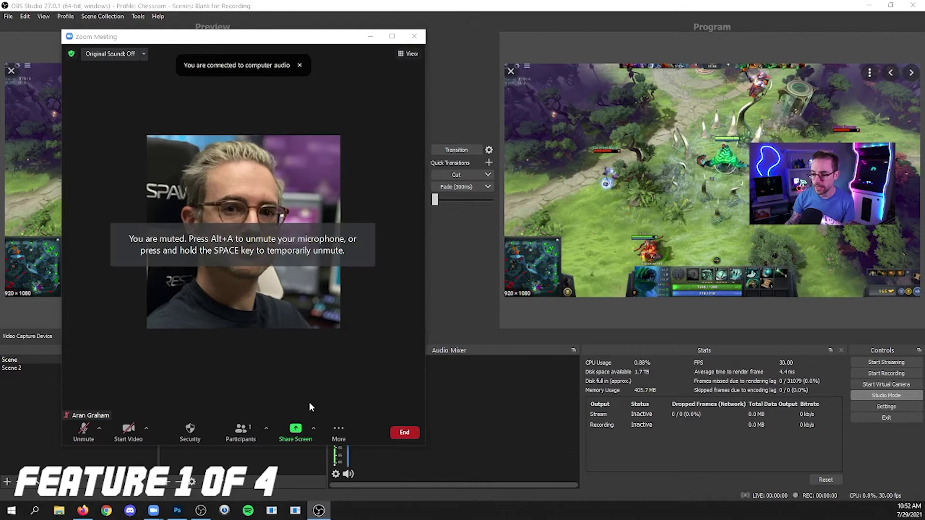
left_click(146, 428)
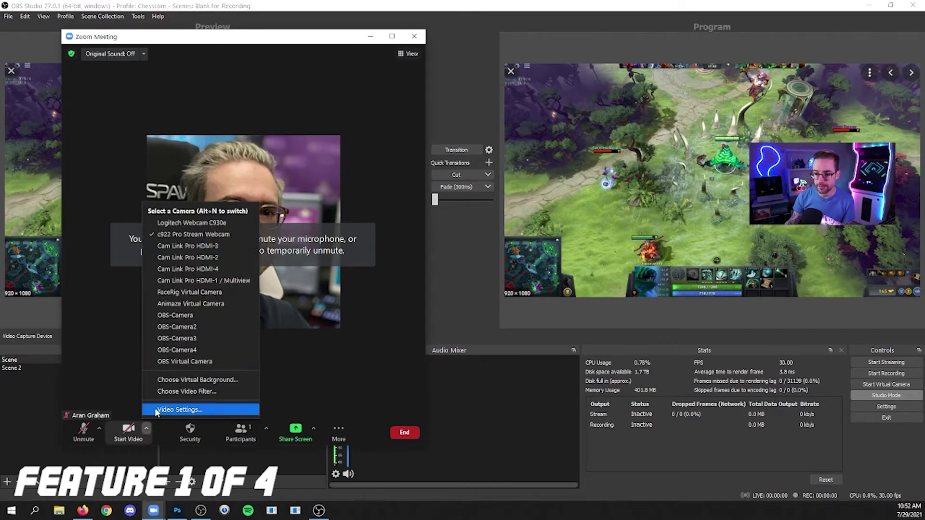
left_click(203, 338)
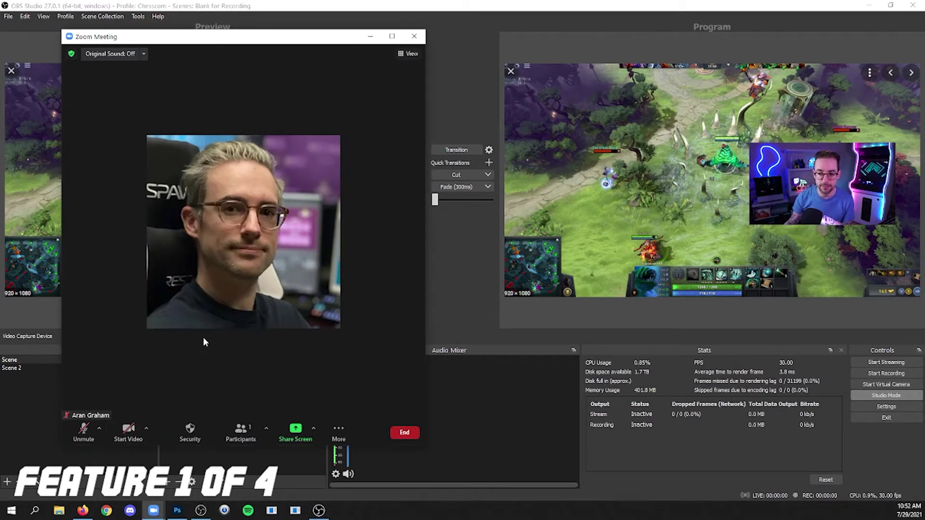
left_click(128, 430)
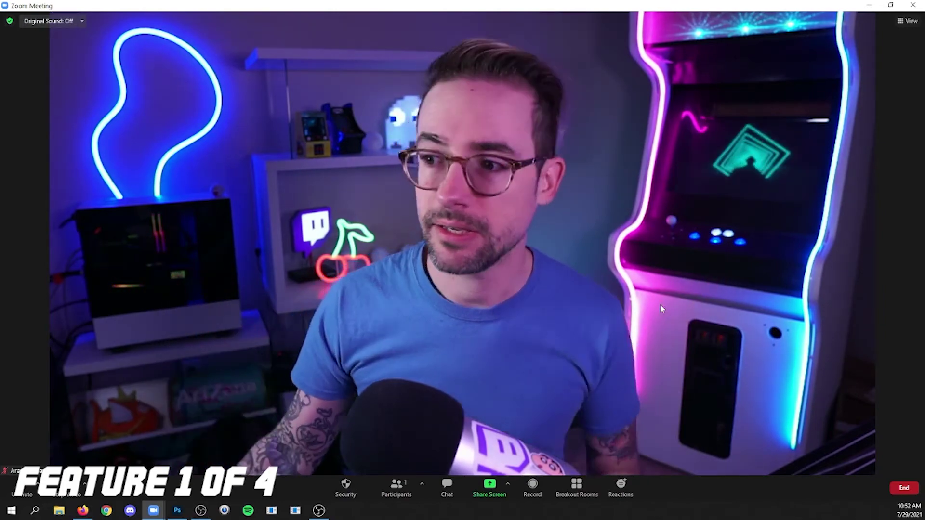
Un-maximize the Zoom meeting window with Super+Down so OBS shows behind it.
key("super+Down")
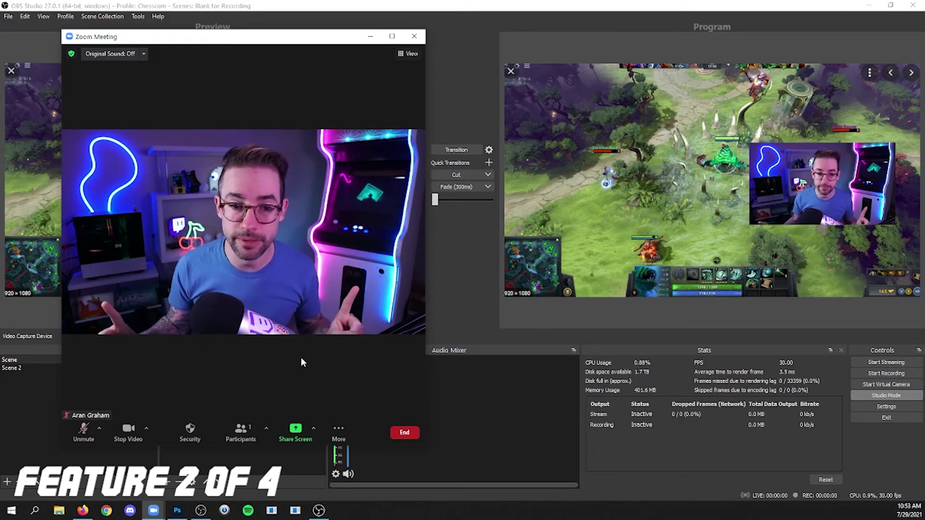
Start OBS's main virtual camera and switch Zoom's meeting camera to OBS Virtual Camera.
left_click(476, 320)
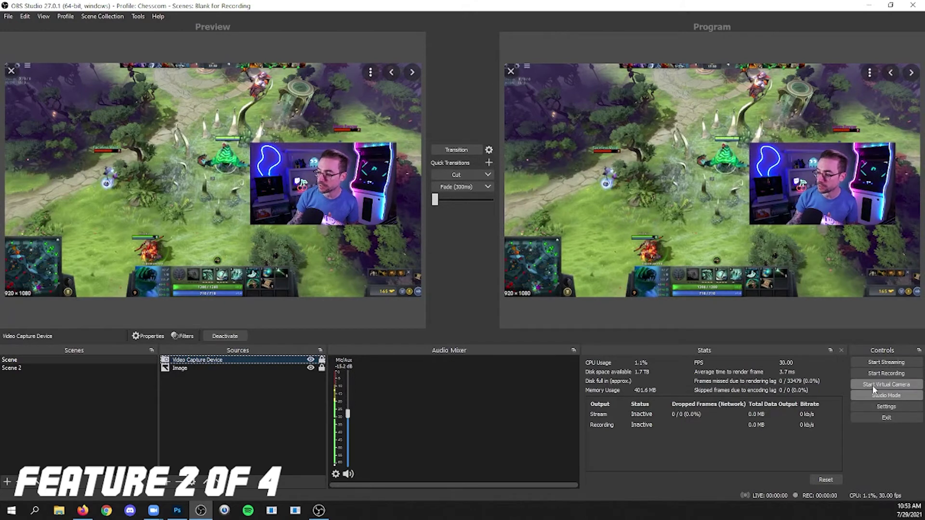
left_click(914, 386)
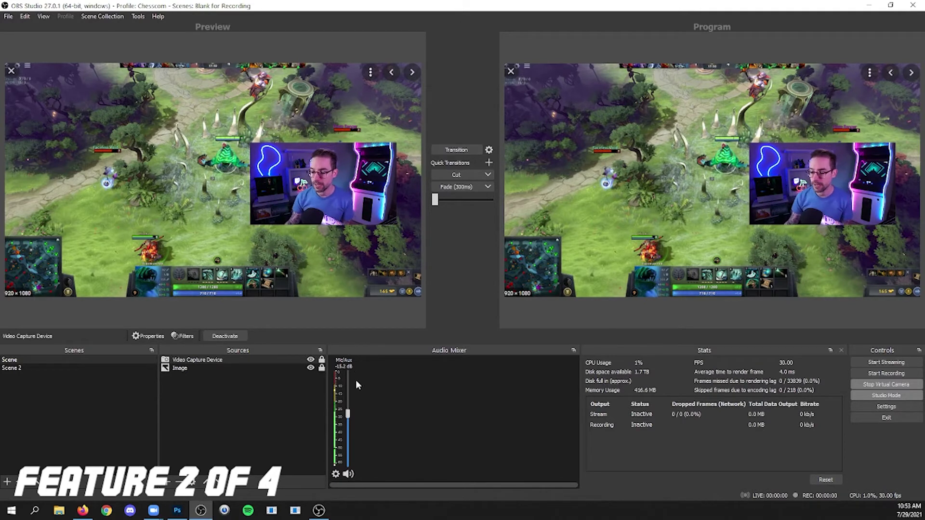
mouse_move(153, 510)
left_click(111, 456)
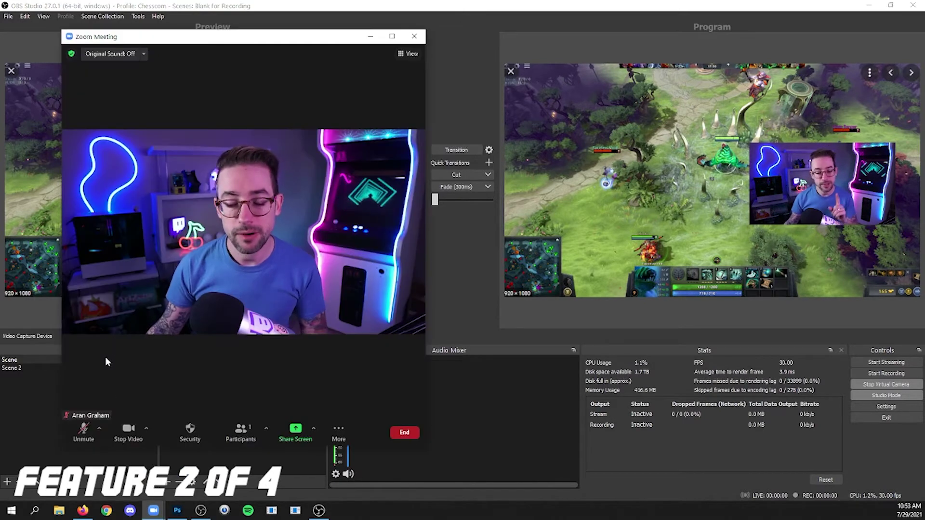
left_click(146, 428)
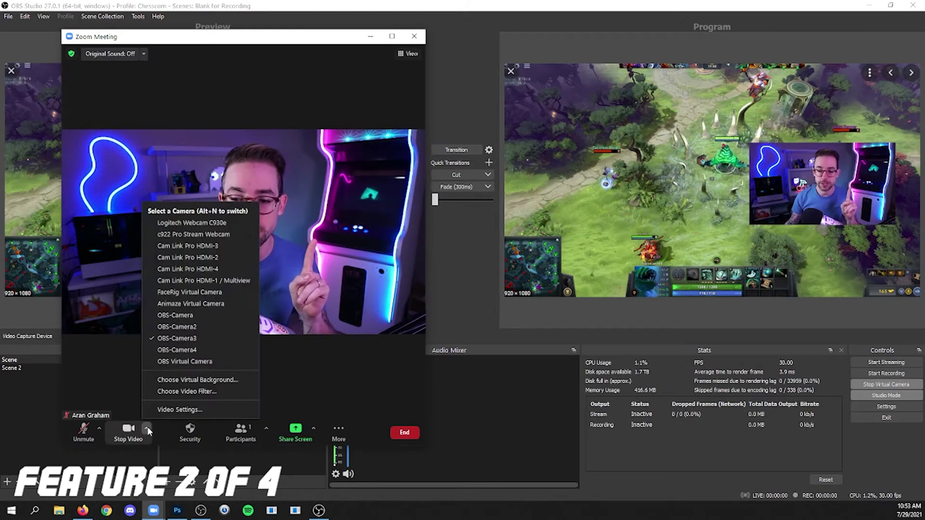
left_click(233, 362)
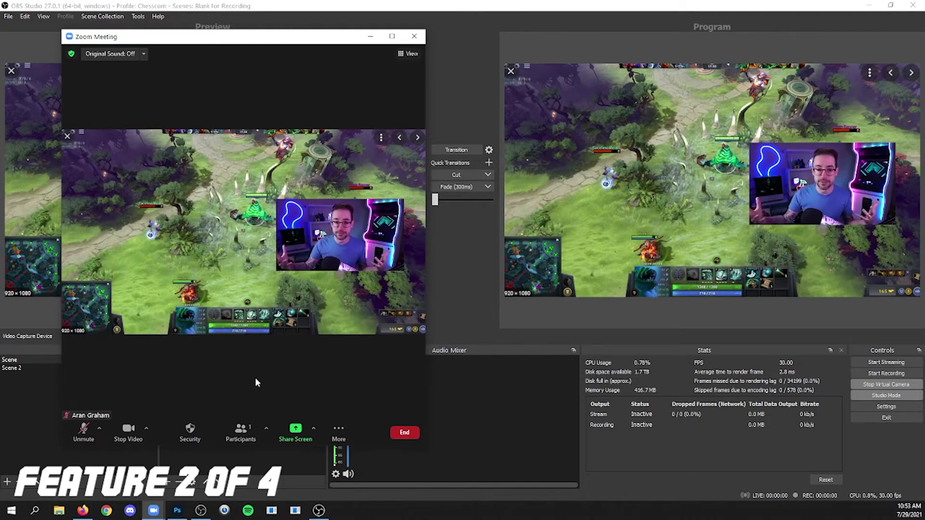
left_click(393, 37)
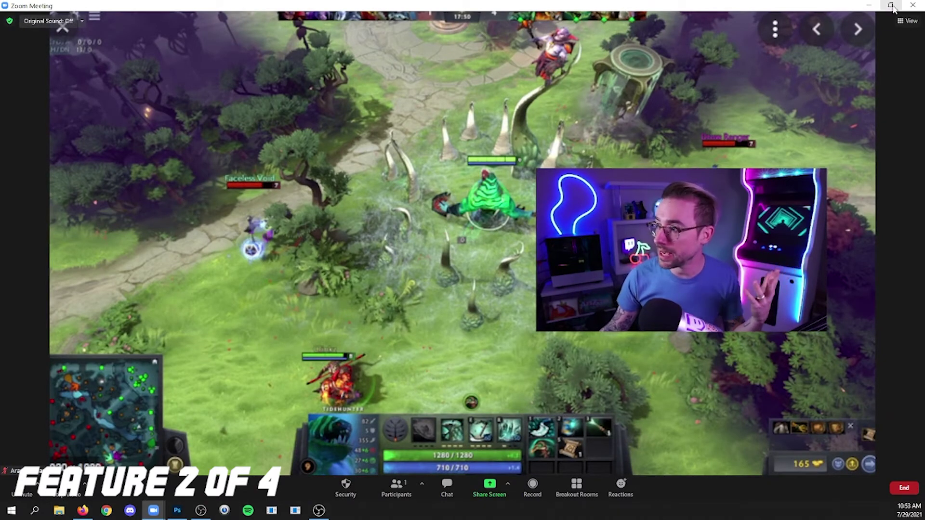
left_click(868, 5)
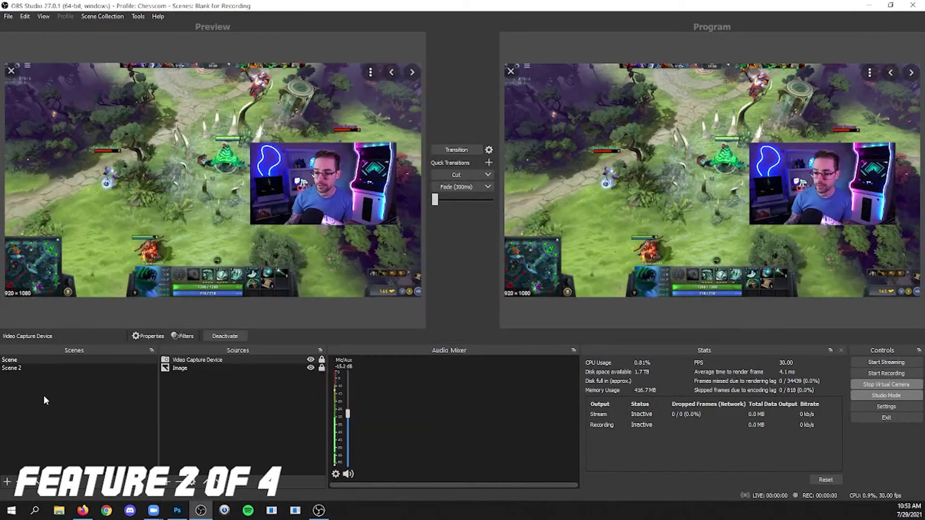
Add the existing Video Capture Device webcam source to Scene 2.
left_click(41, 367)
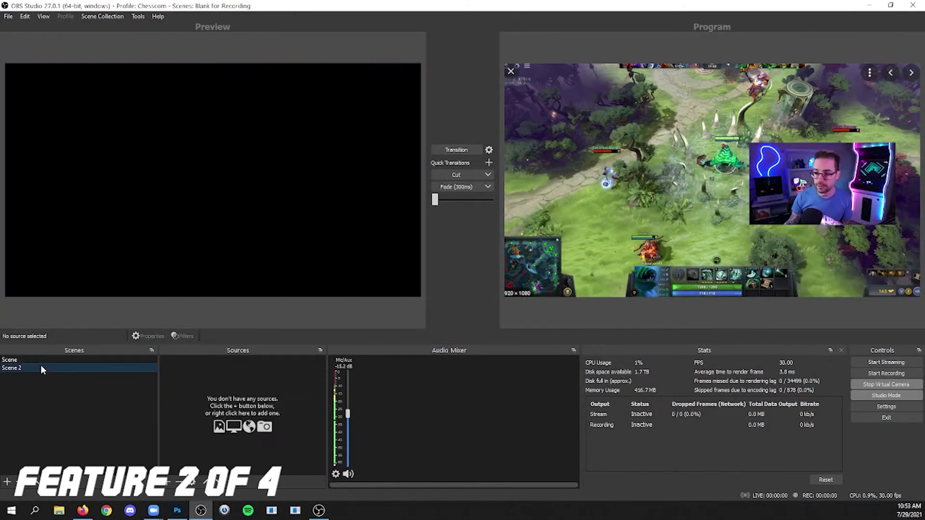
left_click(167, 483)
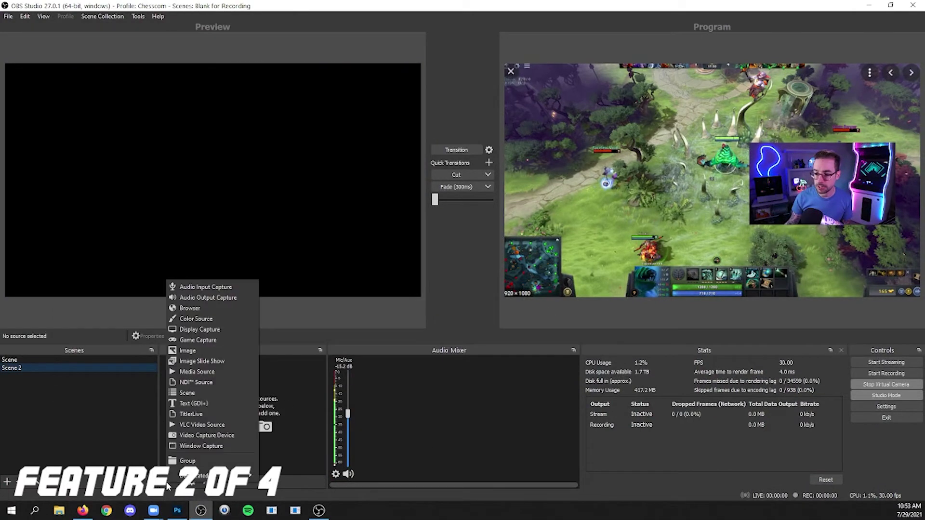
left_click(243, 437)
left_click(406, 215)
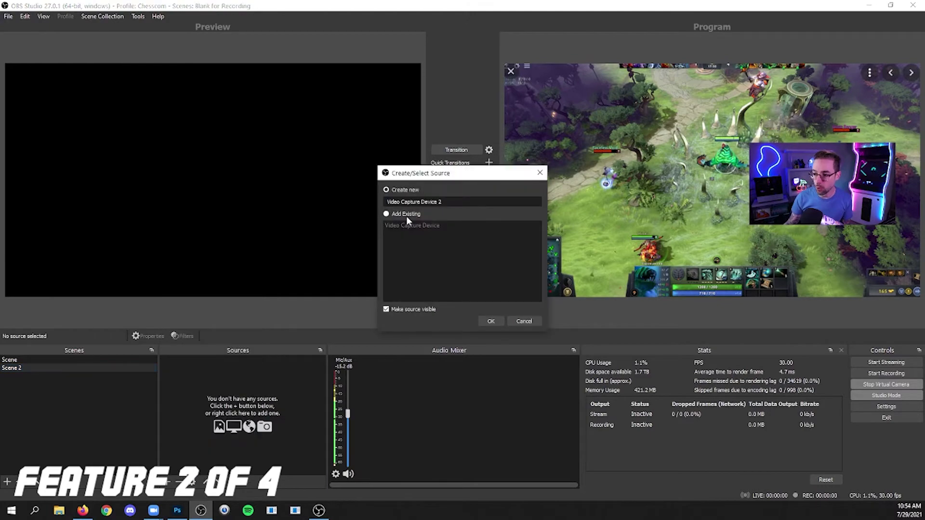
left_click(415, 225)
left_click(490, 321)
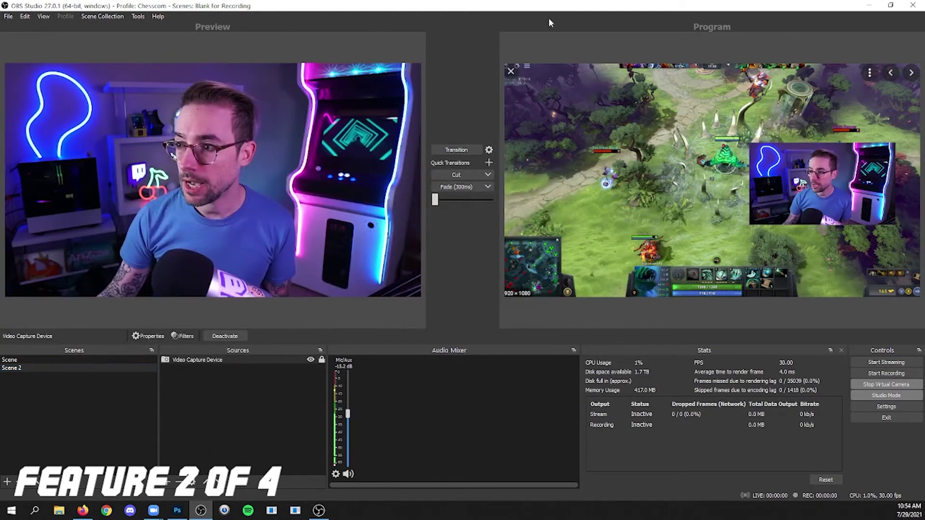
Restore OBS to a smaller window and place Zoom at the top-left beside it.
left_click(890, 5)
left_click_drag(369, 70, 545, 128)
left_click_drag(301, 44, 267, 21)
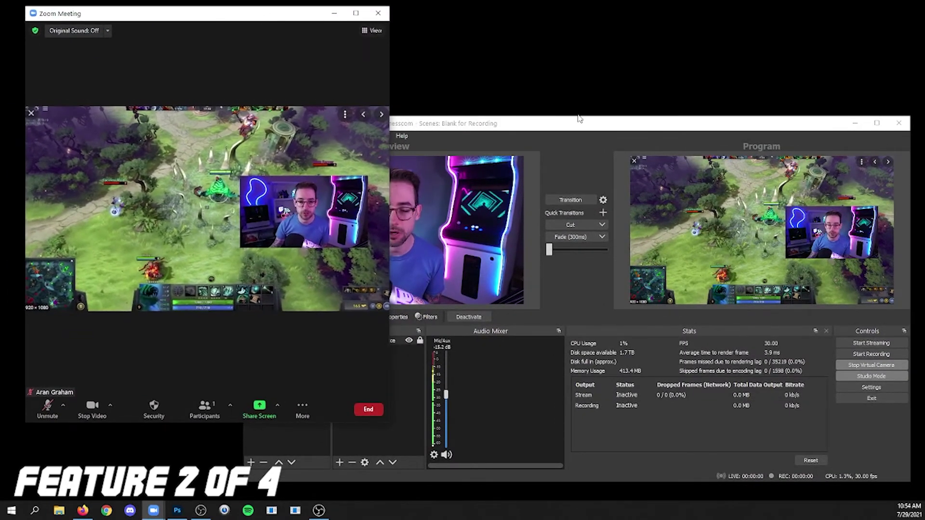
left_click(622, 126)
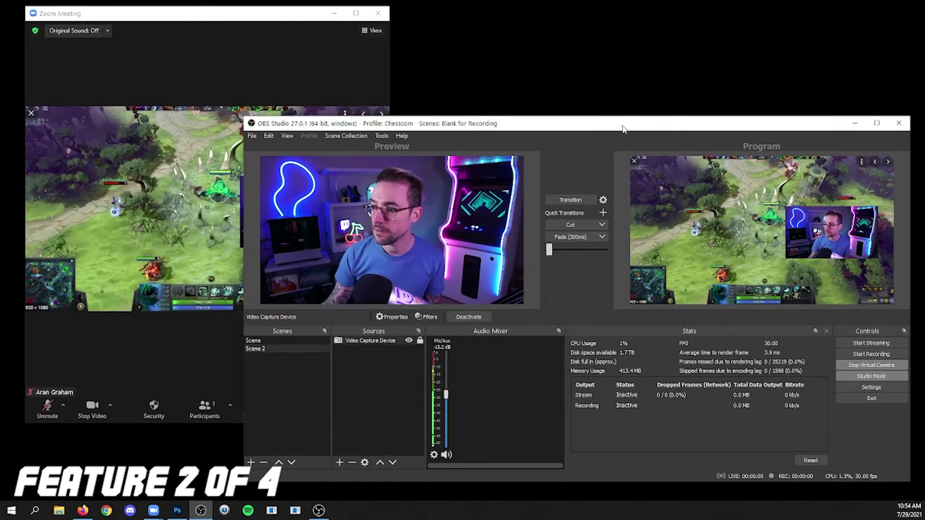
left_click(570, 236)
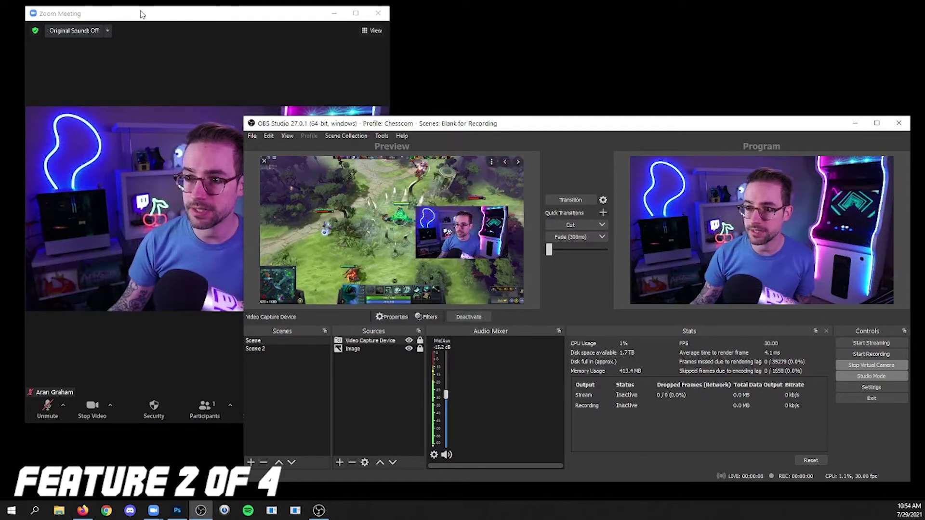
left_click(247, 76)
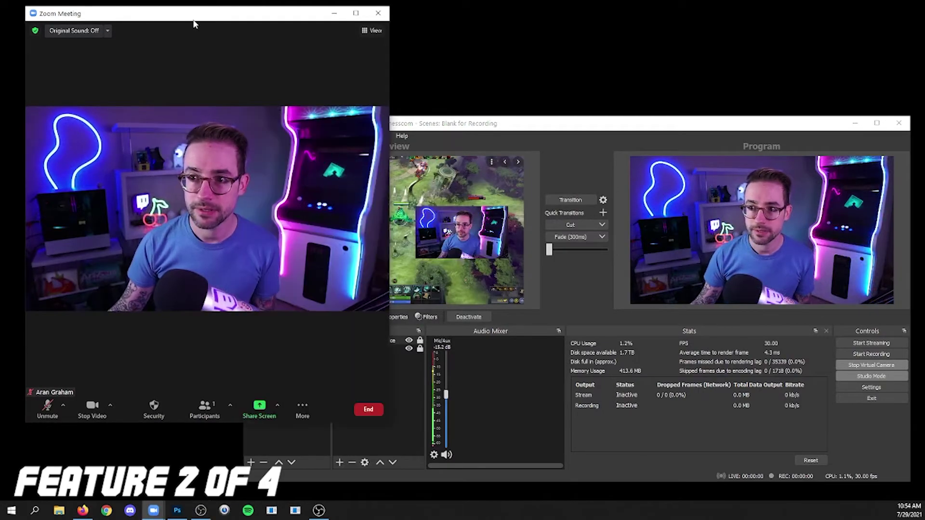
left_click(572, 244)
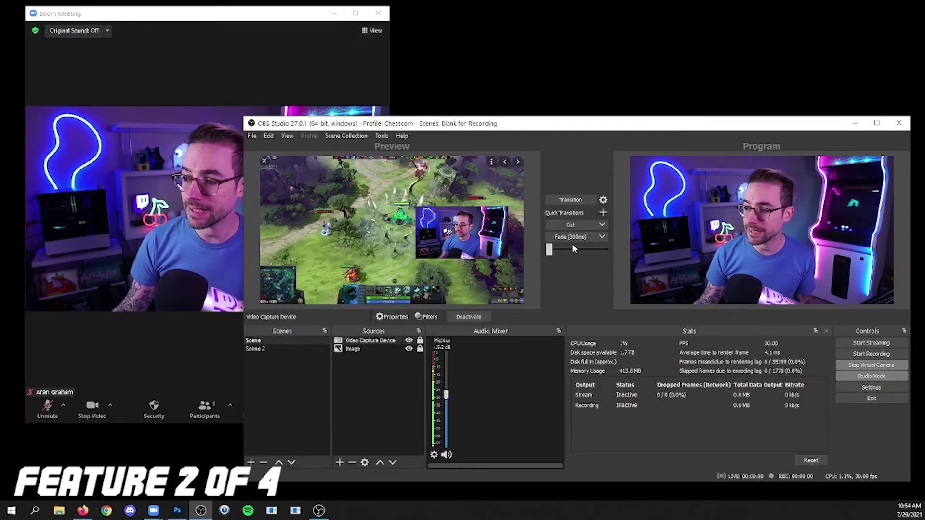
left_click(569, 238)
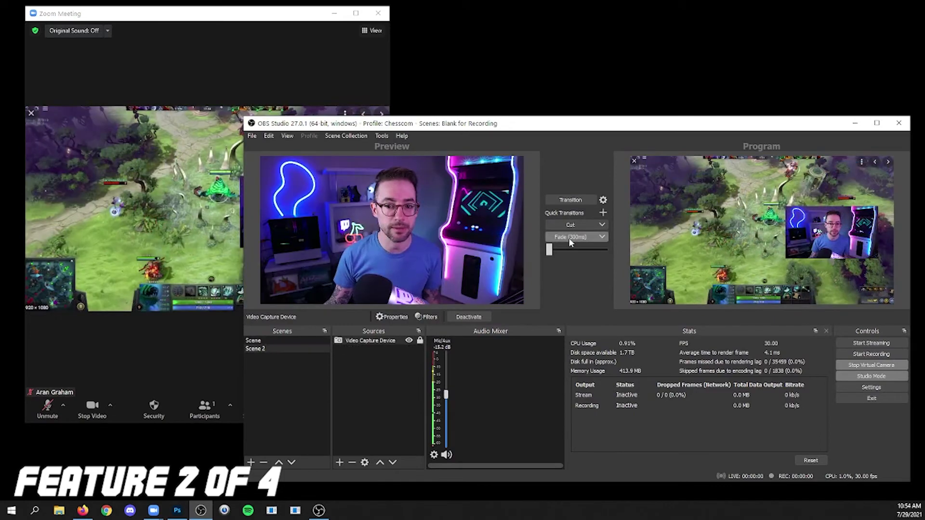
left_click(568, 238)
left_click(568, 238)
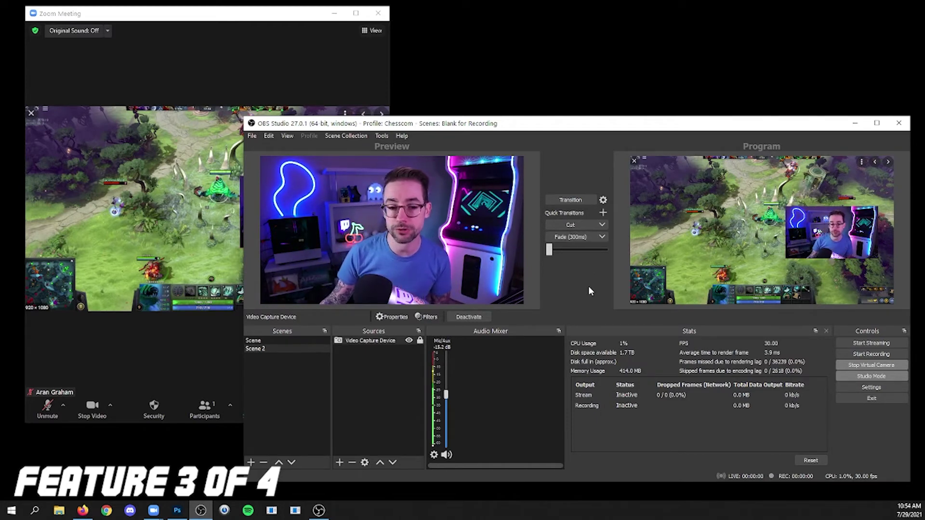
Add a VirtualCam filter with the default name to the Image source in the main Scene.
left_click(305, 341)
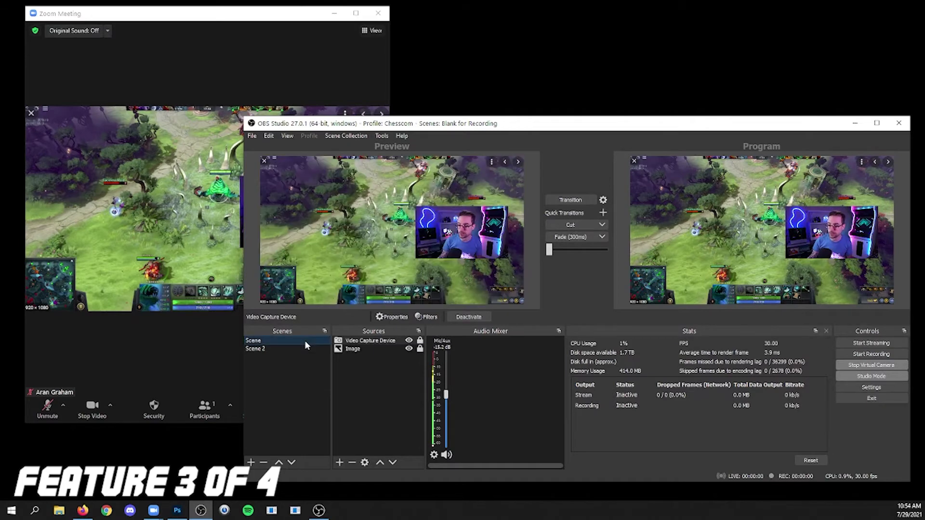
left_click(369, 349)
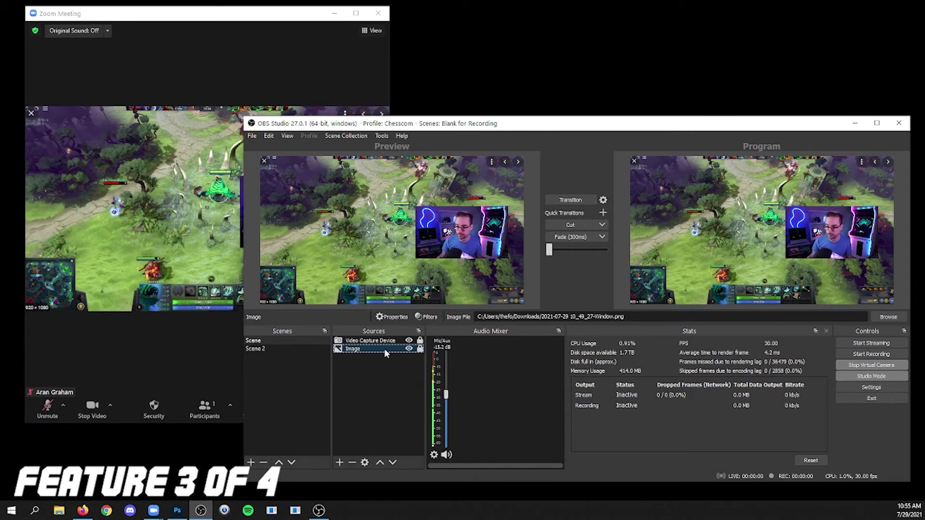
right_click(384, 349)
left_click(411, 331)
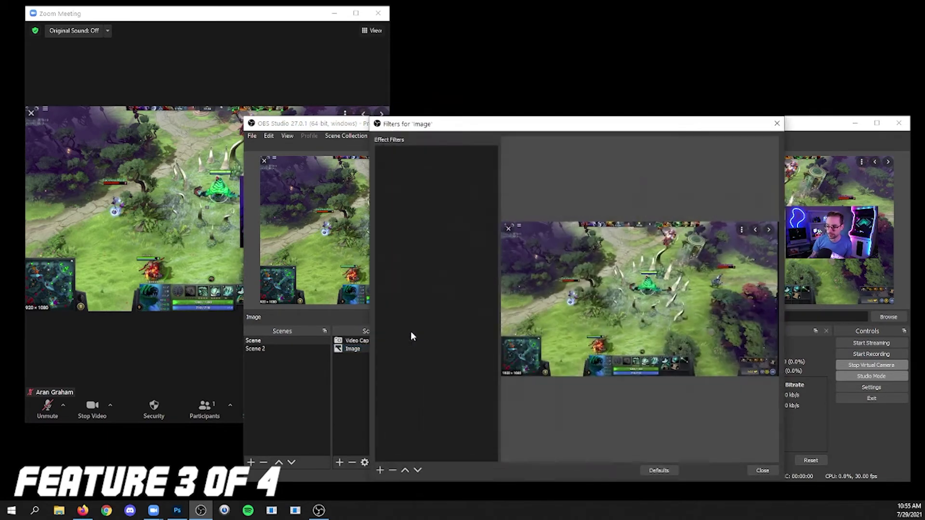
left_click(379, 469)
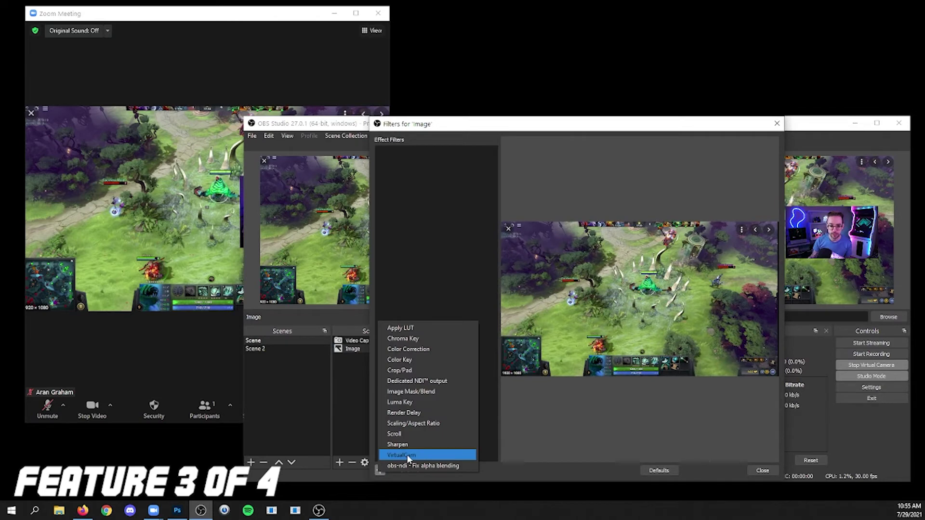
left_click(407, 455)
key("Return")
left_click(591, 365)
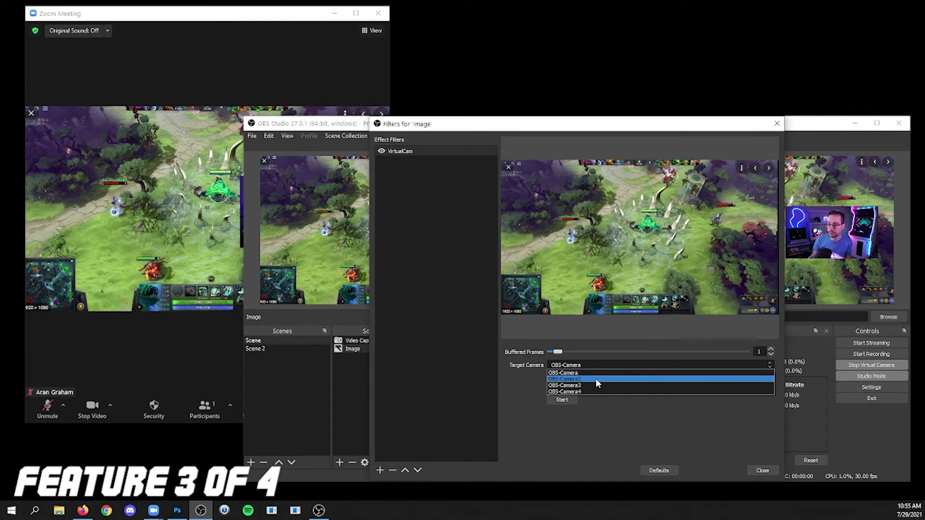
Target the Image's VirtualCam filter to OBS-Camera2, start it, and close the filters window.
left_click(594, 379)
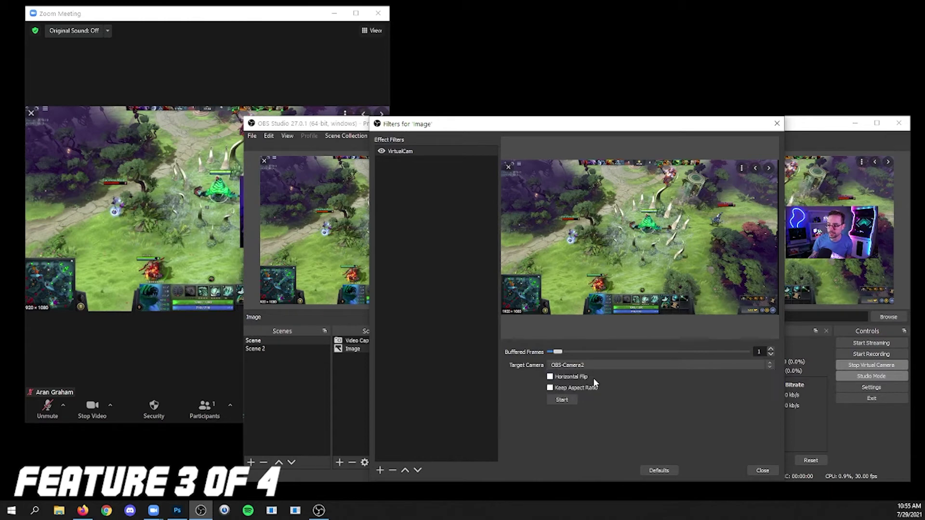
left_click(569, 400)
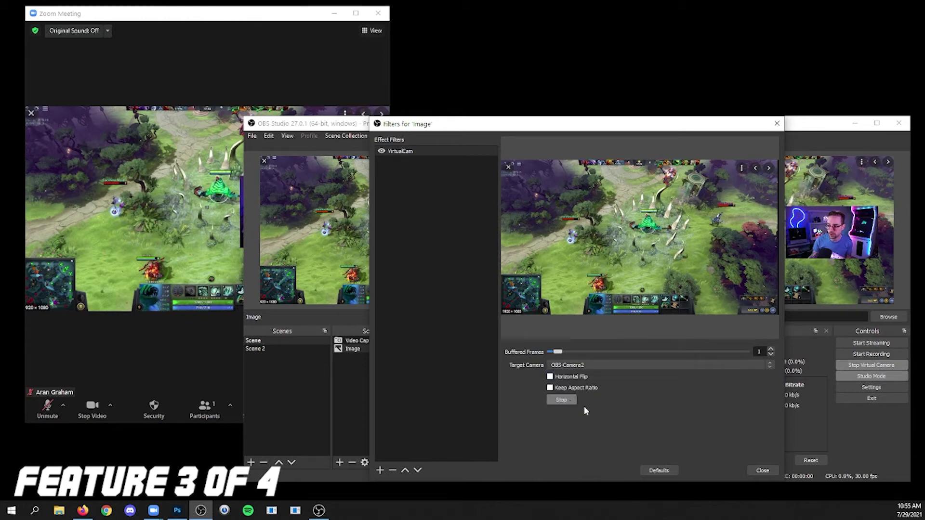
left_click(756, 472)
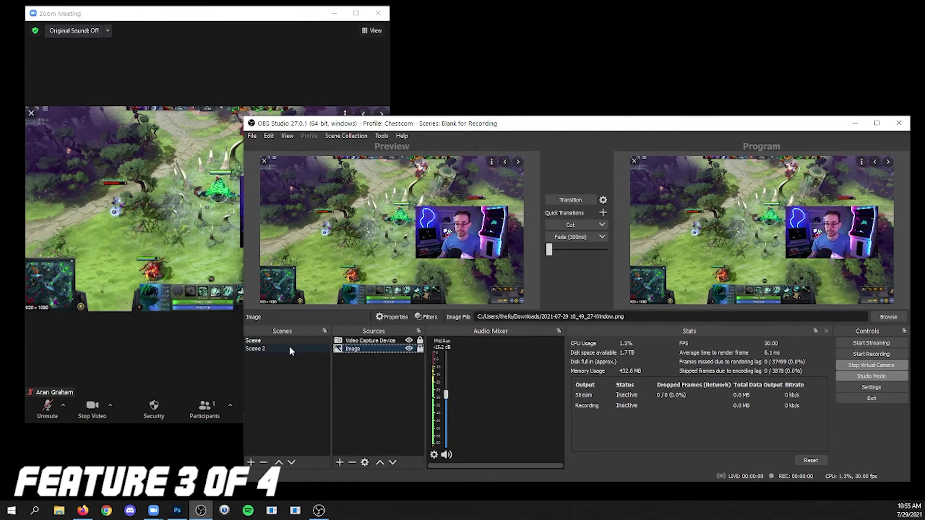
Switch the Zoom meeting camera to OBS-Camera2 so only the gameplay image shows.
left_click(155, 354)
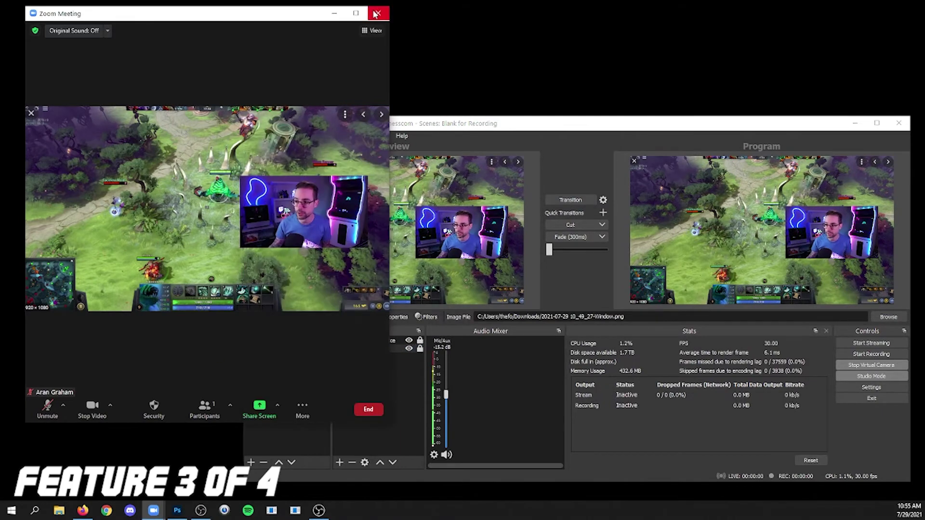
left_click(112, 405)
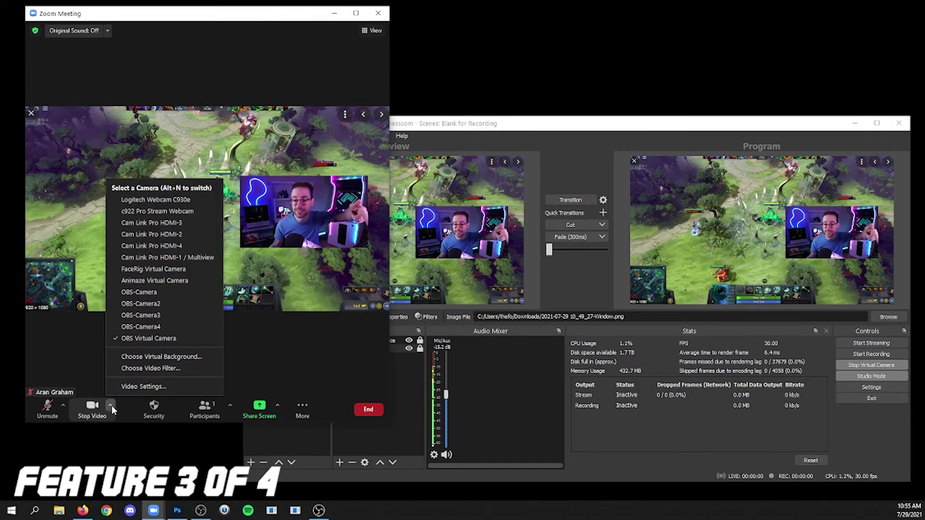
left_click(141, 304)
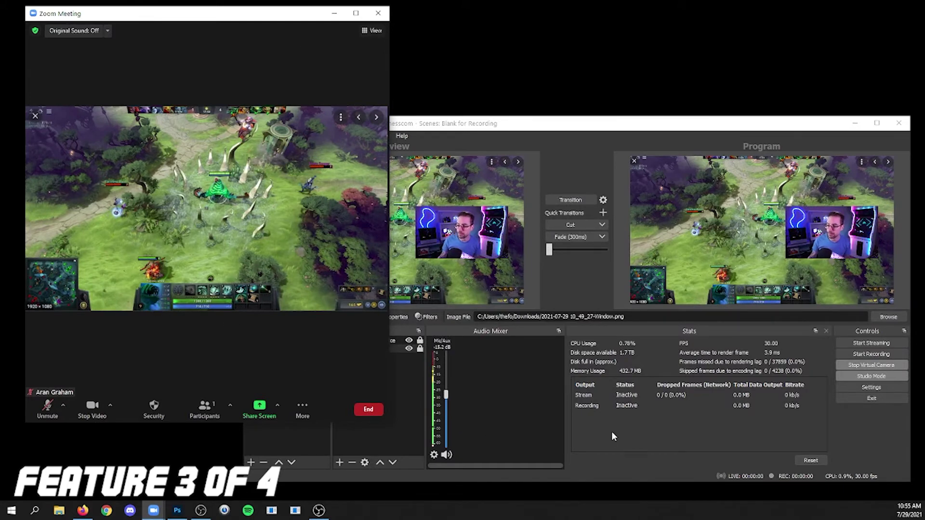
Load Scene 2 into Preview and fade between it and the game scene, ending with the webcam in Program.
left_click(628, 433)
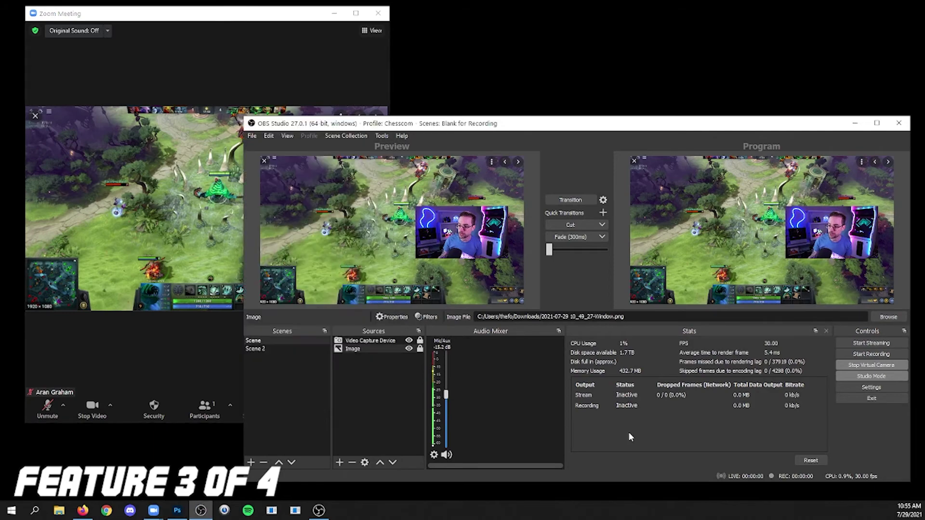
left_click(279, 350)
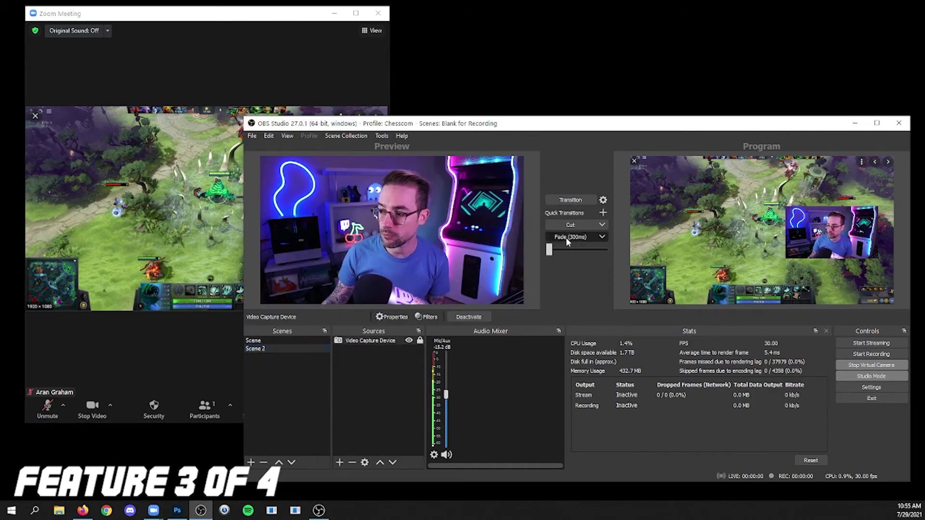
left_click(565, 237)
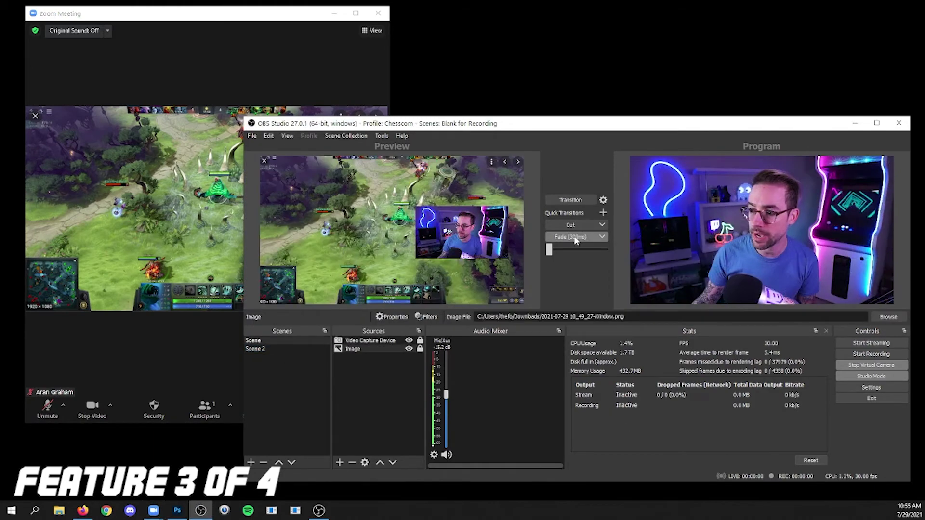
left_click(573, 235)
left_click(574, 235)
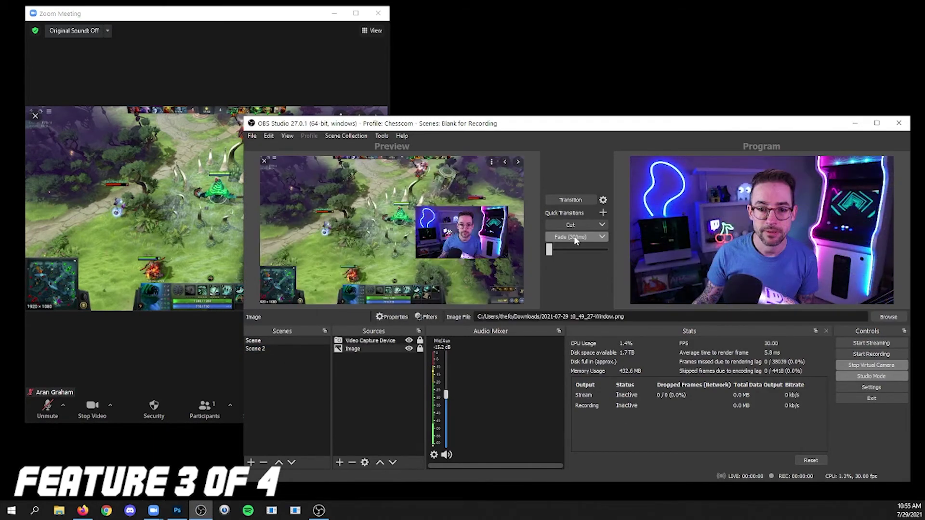
left_click(573, 236)
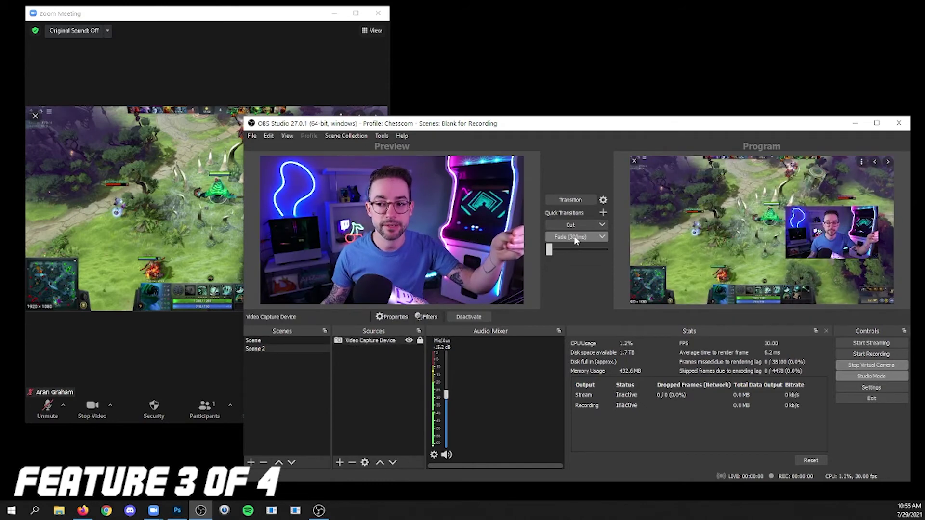
left_click(574, 235)
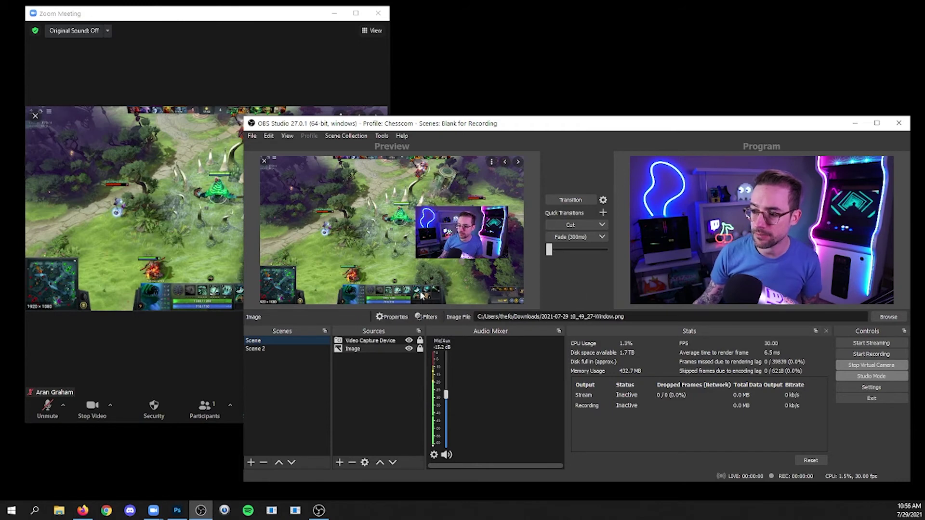
Add a VirtualCam filter with the default name to the main Scene.
right_click(291, 339)
left_click(321, 295)
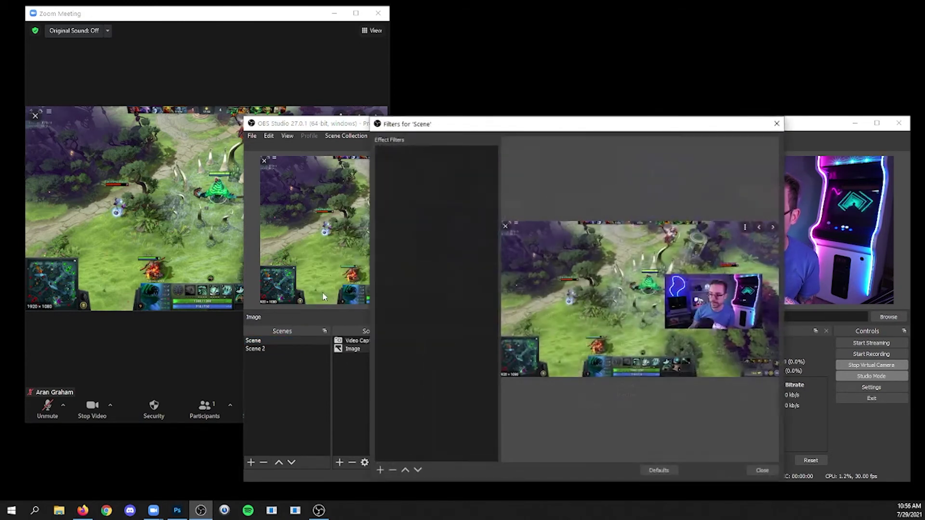
left_click(378, 470)
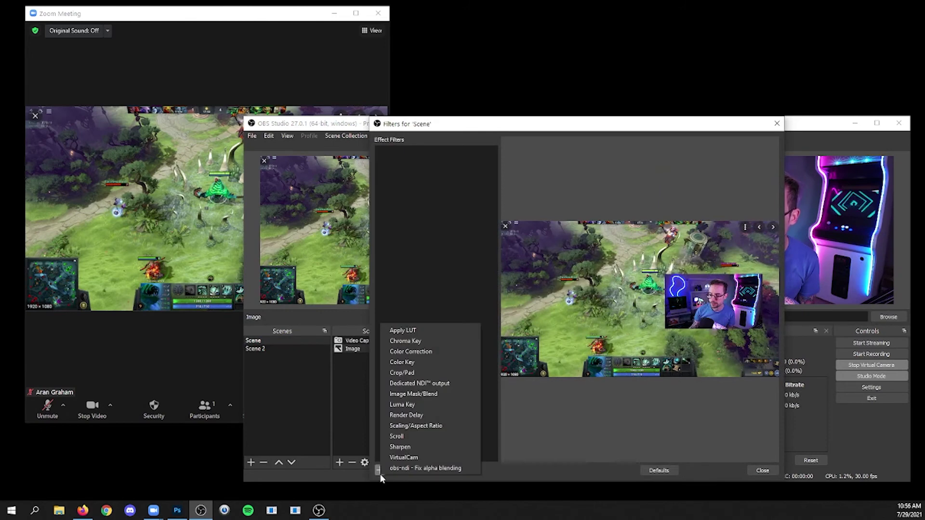
left_click(411, 458)
left_click(559, 321)
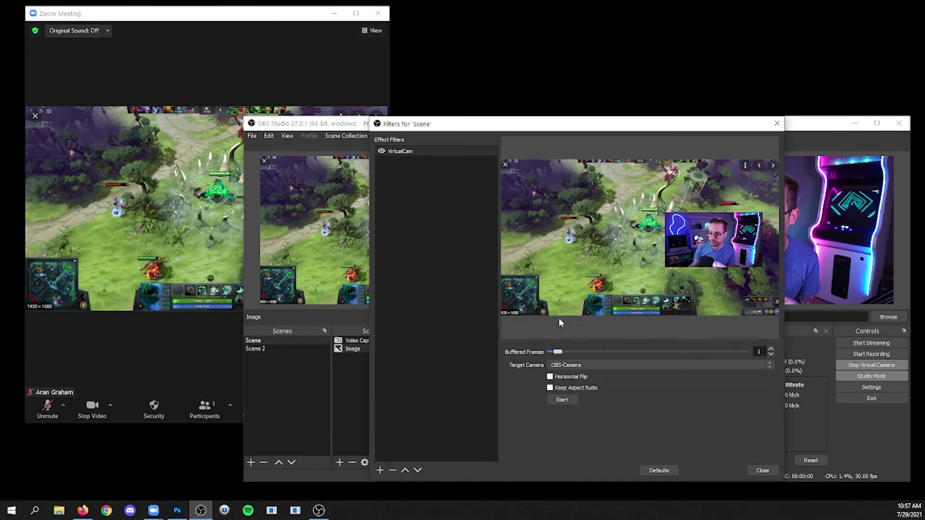
Target the Scene's VirtualCam filter to OBS-Camera4, start it, and close the filters window.
left_click(582, 366)
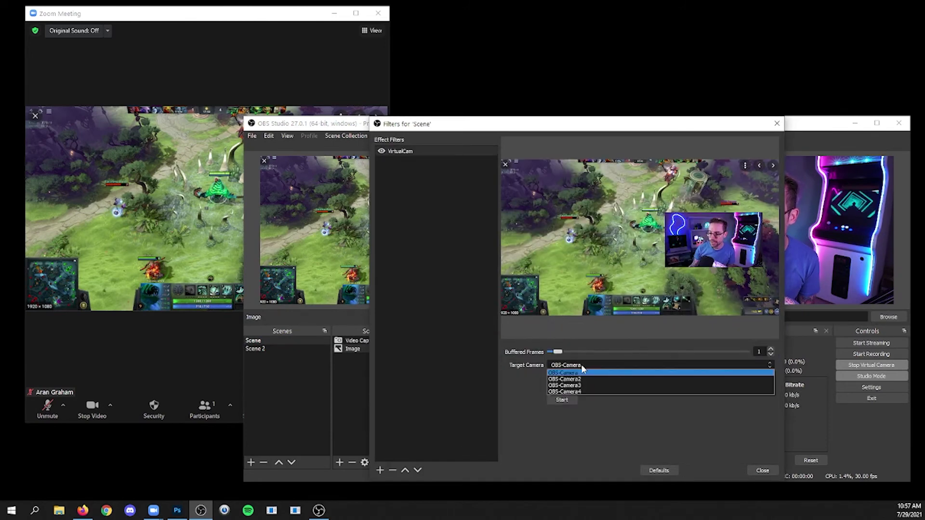
left_click(592, 392)
left_click(561, 400)
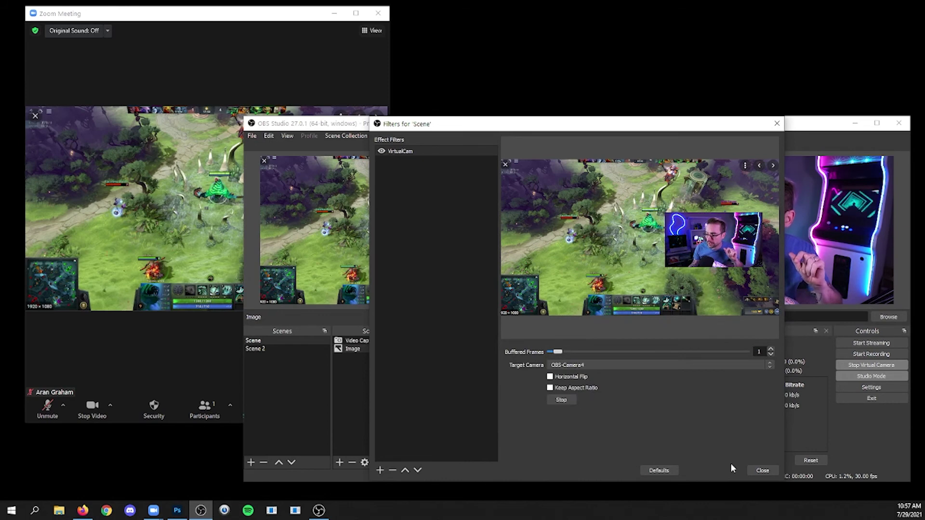
left_click(763, 470)
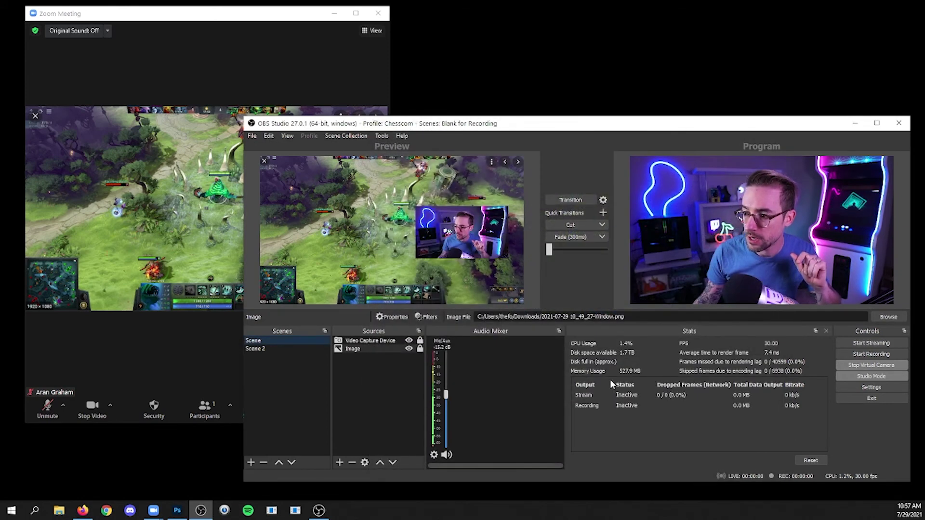
Switch the Zoom meeting camera to OBS-Camera4 to show gameplay with the webcam overlay.
left_click(160, 356)
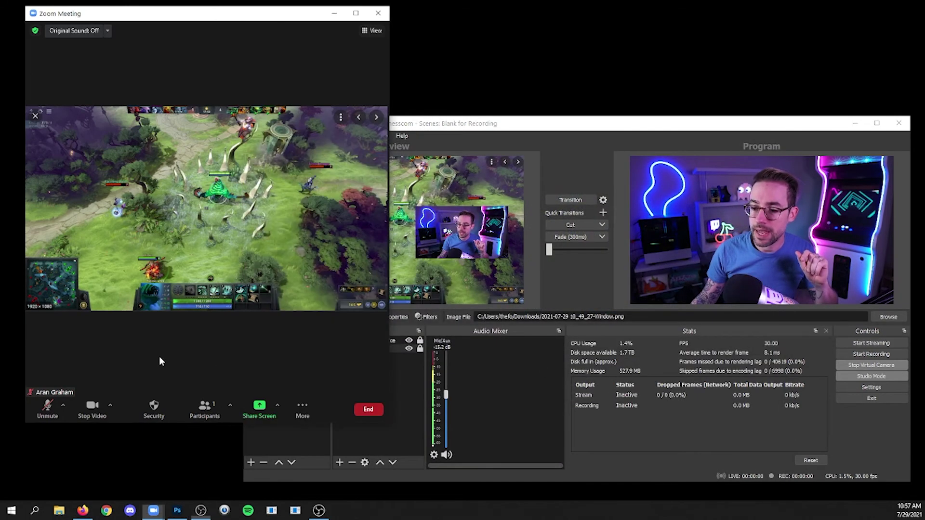
left_click(111, 405)
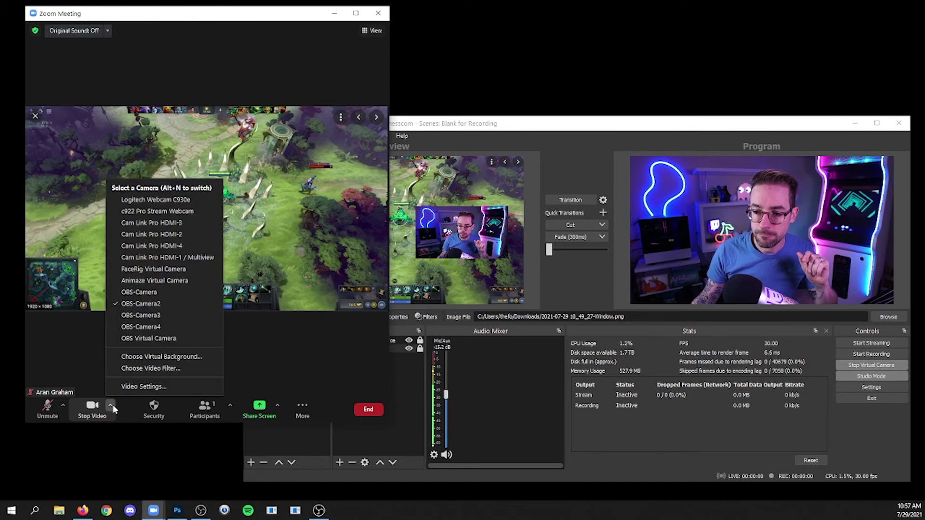
left_click(158, 326)
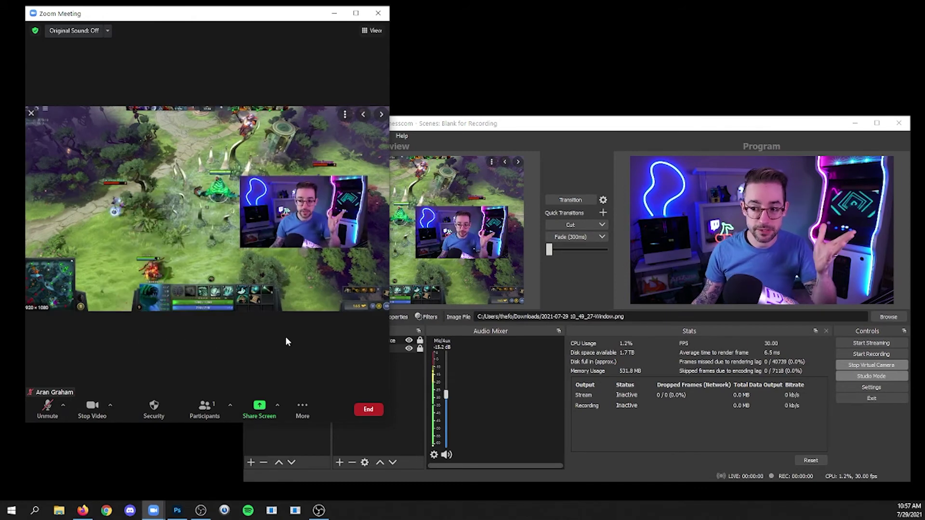
Test OBS Fade transitions, leaving the webcam scene in Program, then return to Zoom.
left_click(583, 275)
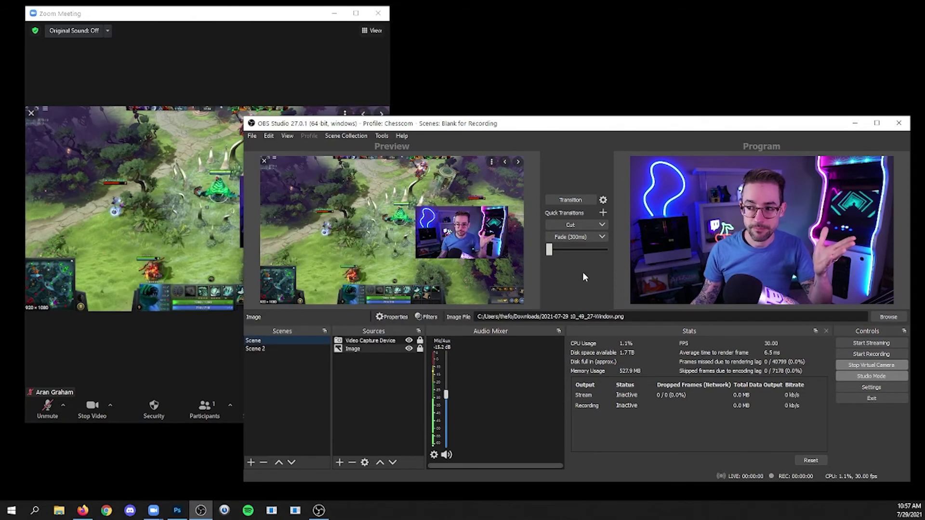
left_click(581, 236)
left_click(580, 237)
left_click(581, 237)
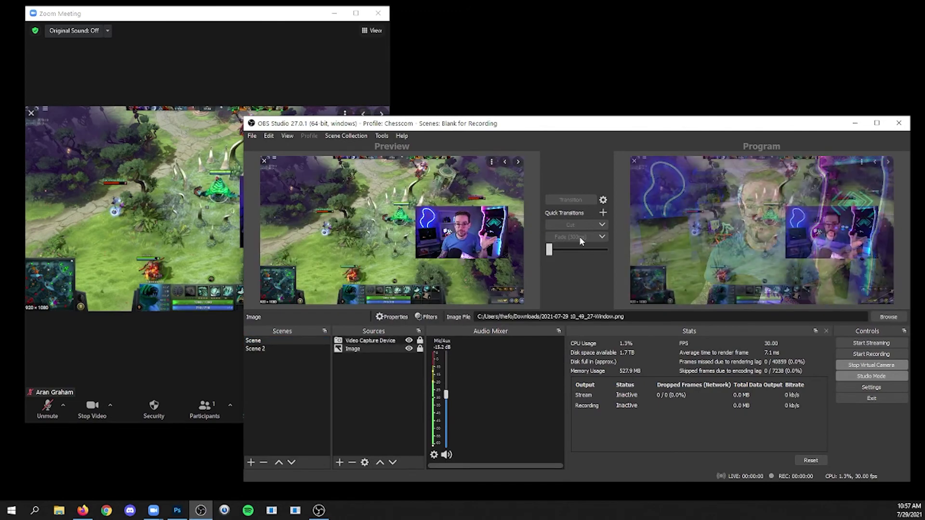
left_click(581, 237)
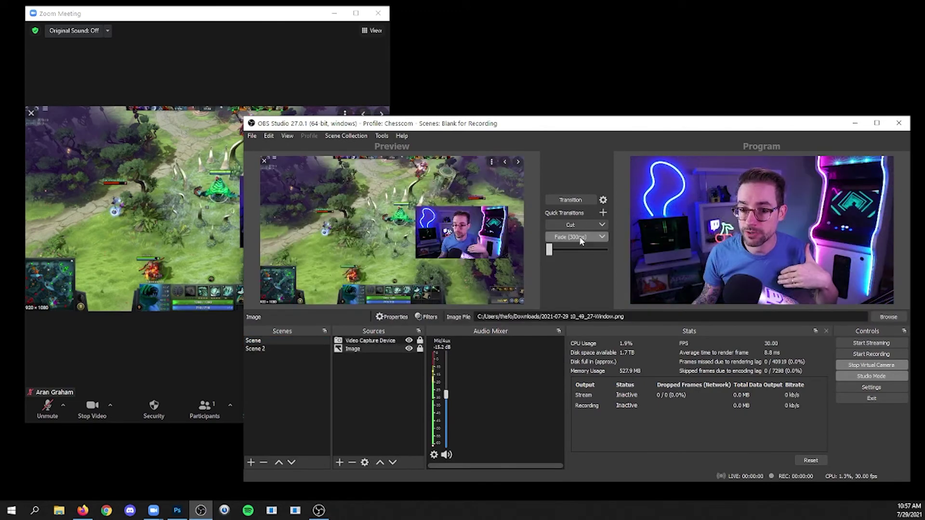
left_click(192, 19)
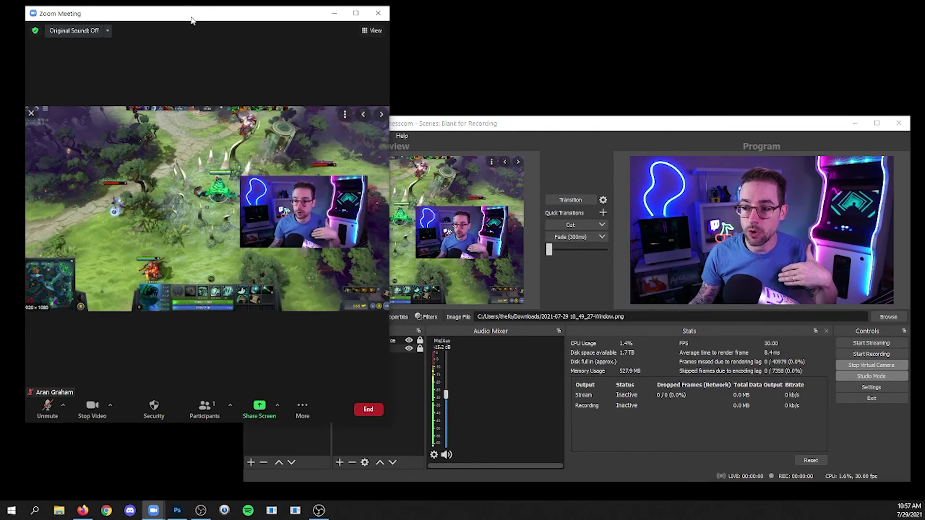